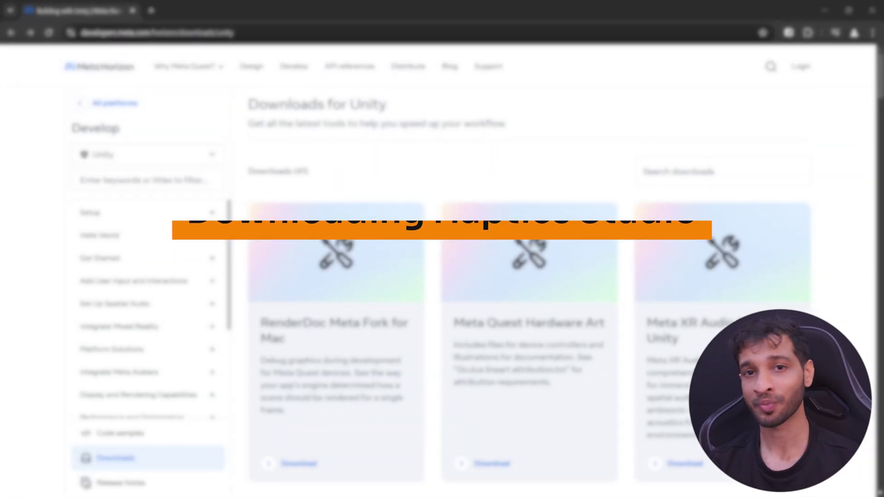
scroll(529, 290, "down", 1)
scroll(529, 290, "down", 4)
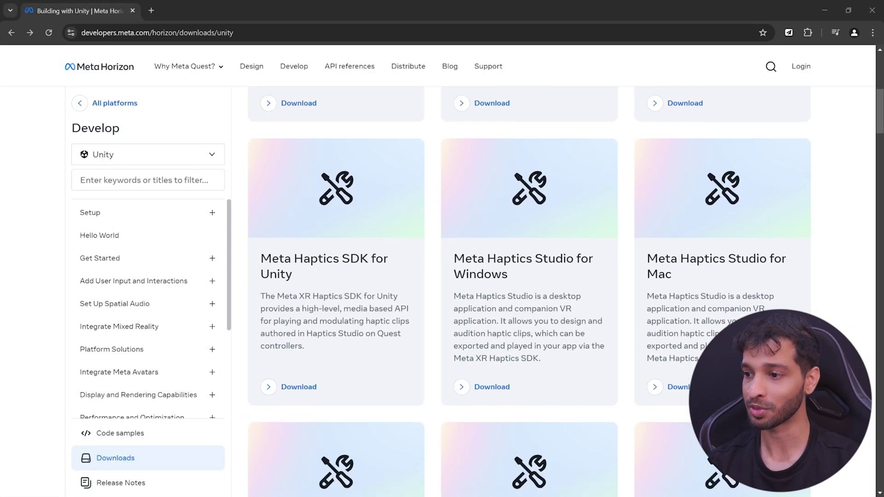
scroll(529, 291, "down", 1)
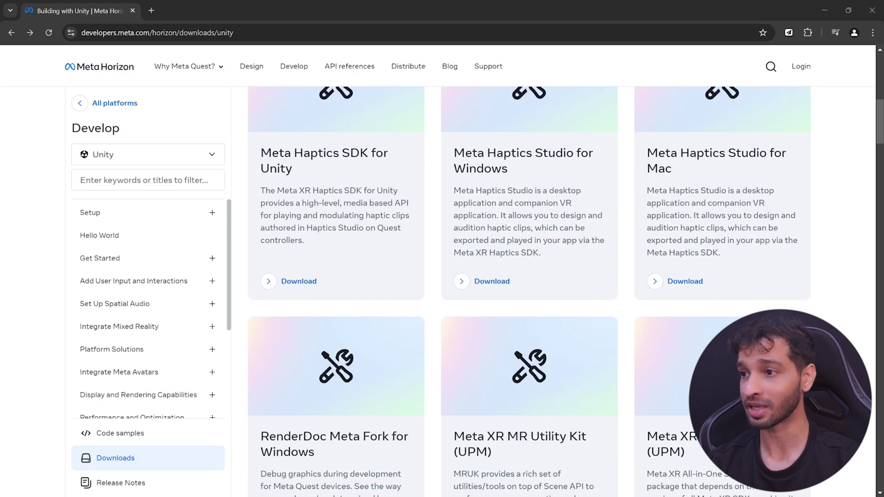
Step: Download Meta Haptics Studio for Windows from the Meta Horizon developer site
left_click(492, 282)
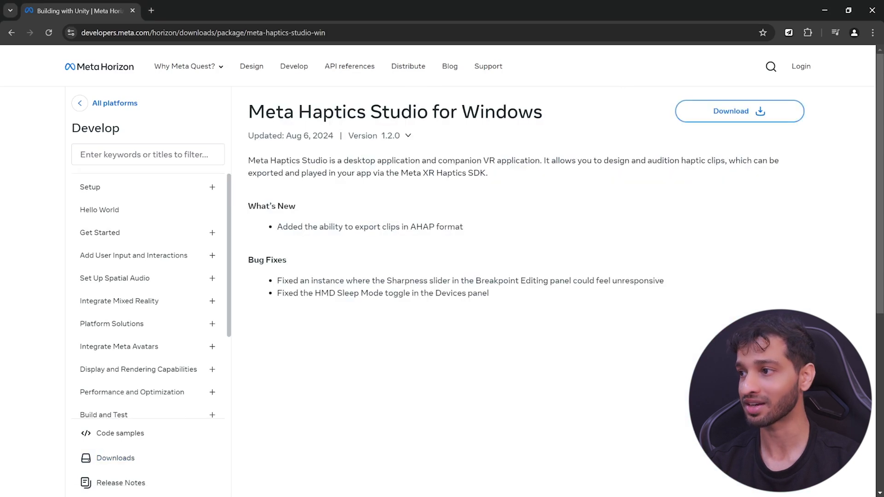
left_click(736, 110)
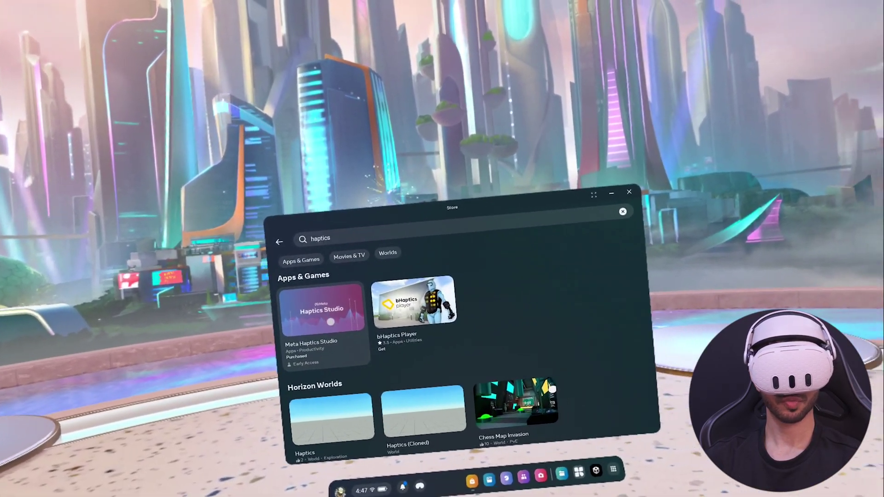
Step: Open Meta Haptics Studio from the Quest Store and connect it to the laptop
left_click(330, 321)
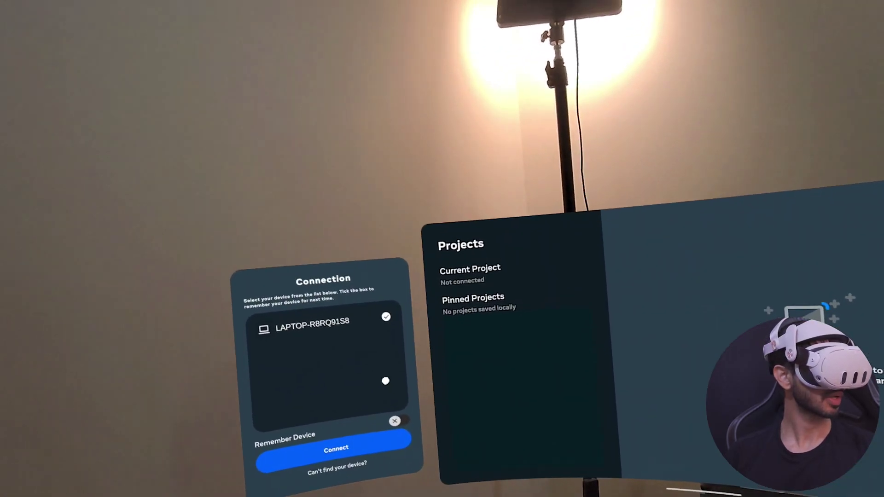
left_click(345, 449)
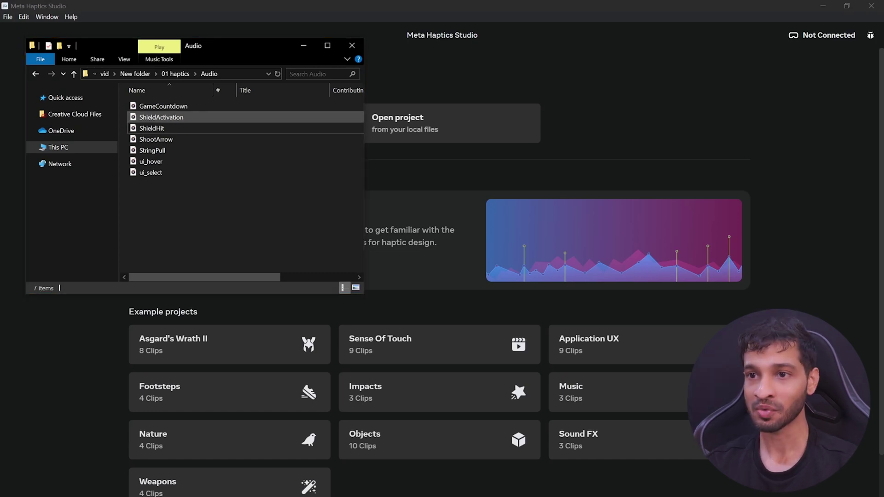
Step: Drag all seven audio files from File Explorer into Haptics Studio as clips
left_click(163, 106)
left_click(150, 172, "shift")
left_click_drag(151, 128, 524, 270)
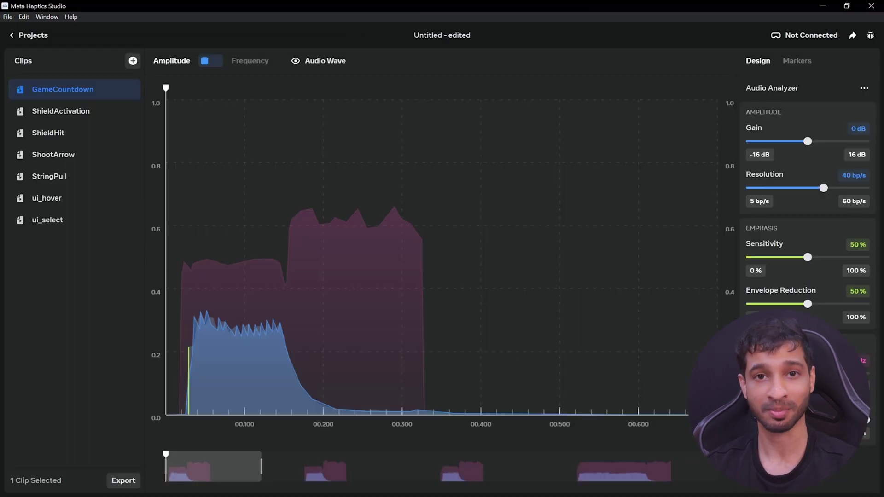
Step: Browse the clips down to ui_hover, then audition ShieldActivation on the connected Quest 3
key("Down")
key("Down")
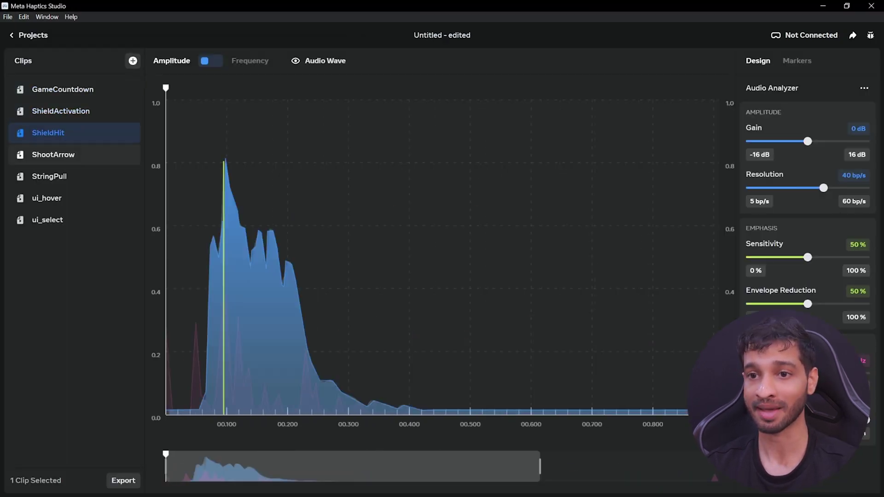
key("Down")
key("Down")
key("Down")
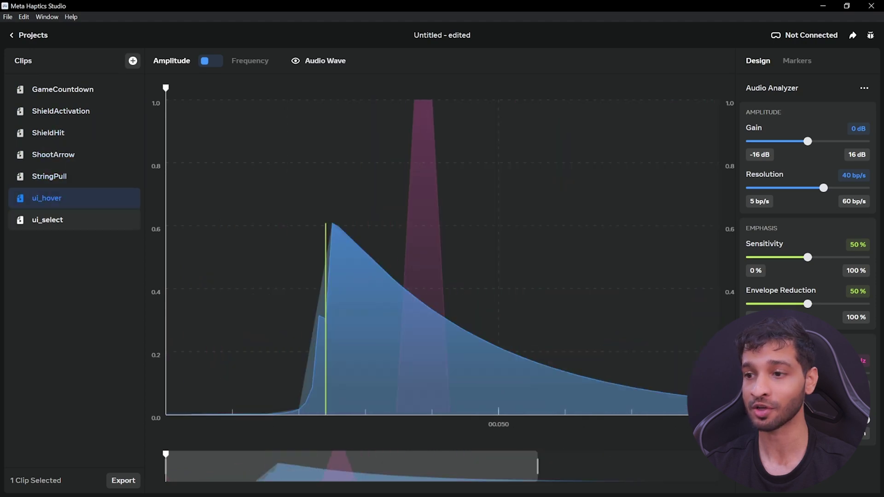
key("Down")
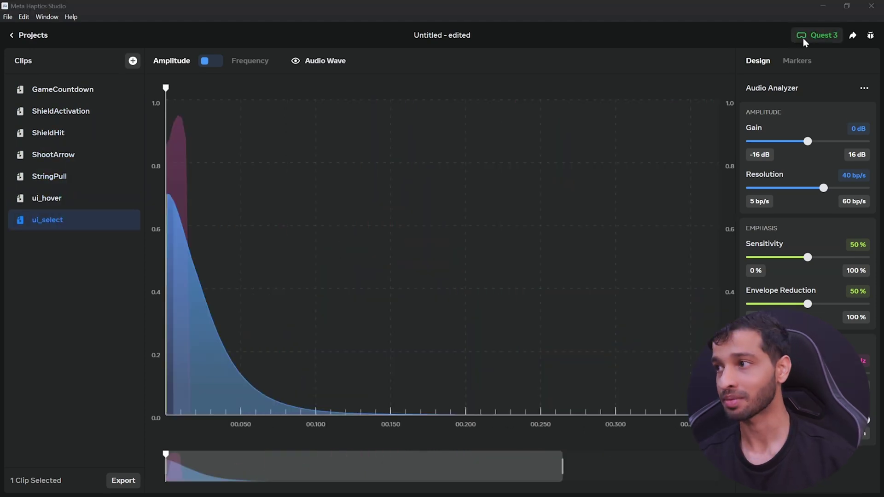
left_click(804, 38)
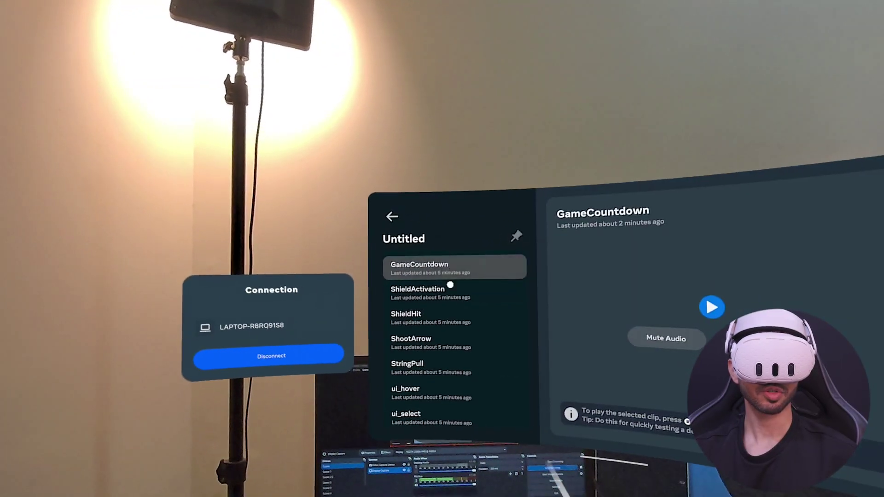
left_click(424, 297)
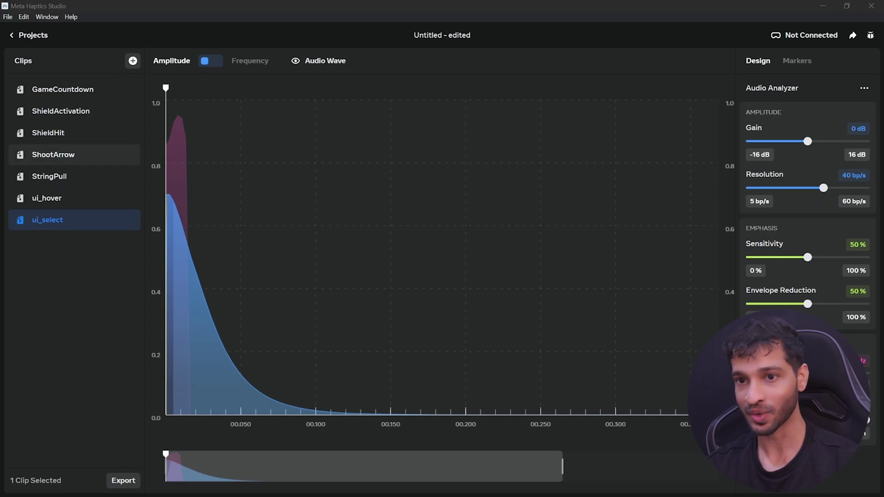
Step: Lower StringPull's 0.100 s peak to 0.82, then review ShootArrow's frequency and amplitude curves
left_click(49, 177)
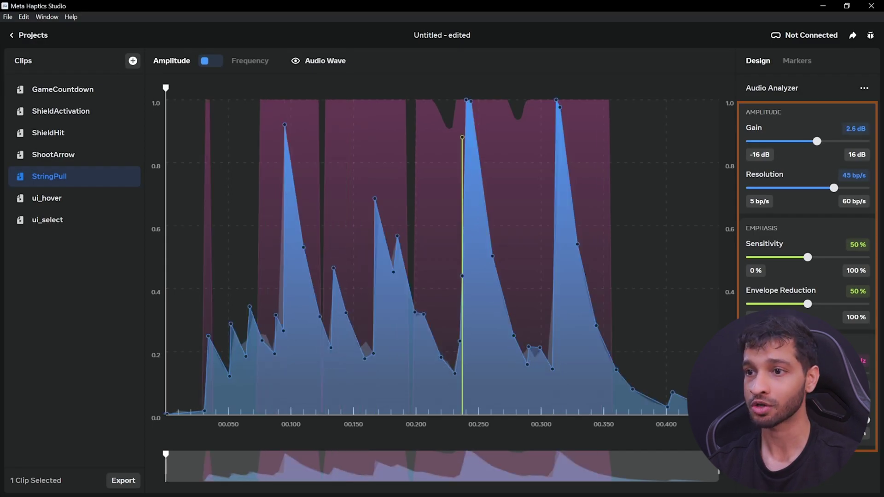
left_click_drag(284, 124, 289, 155)
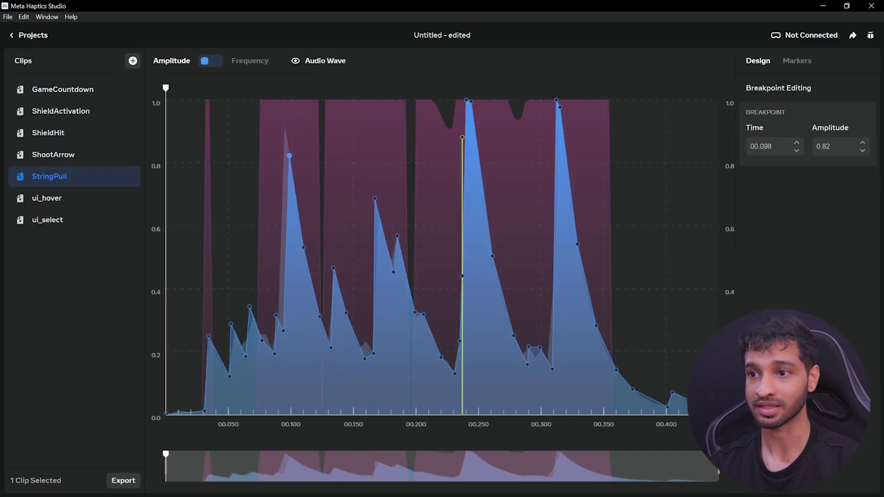
left_click(53, 155)
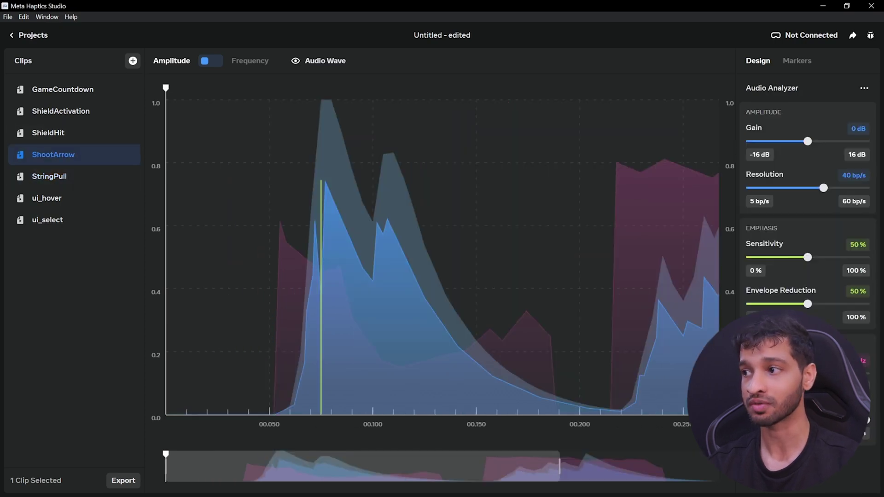
key("Tab")
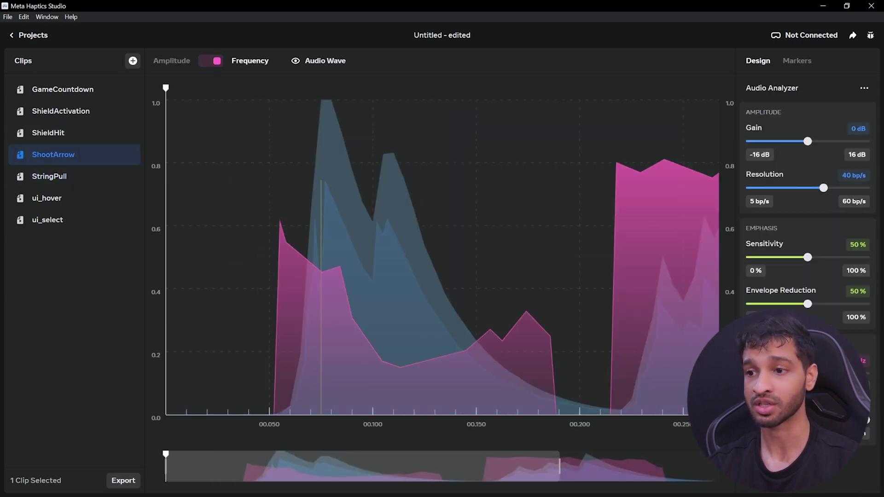
key("Tab")
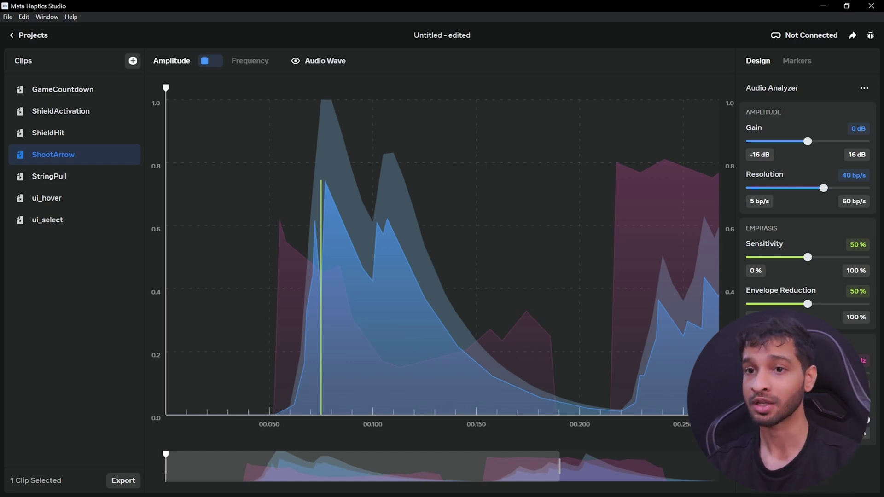
Step: Export all seven clips as .haptic files to Downloads/MetaHaptics
left_click(62, 89)
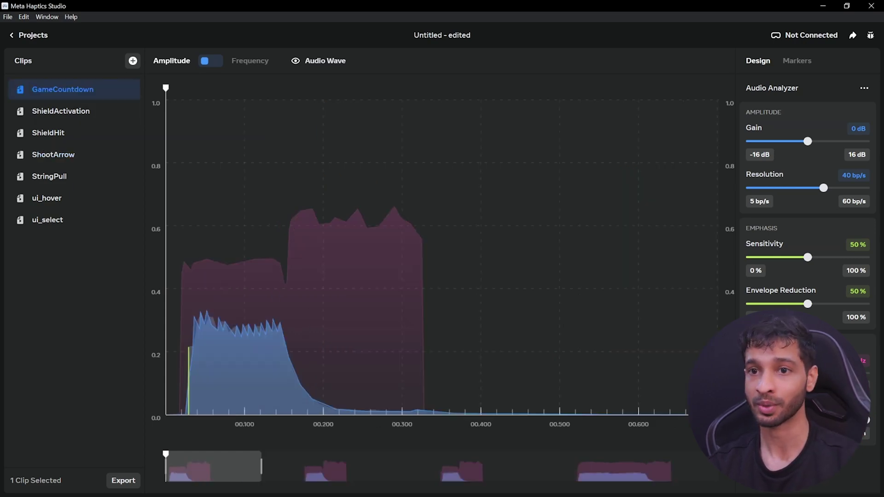
key("ctrl+a")
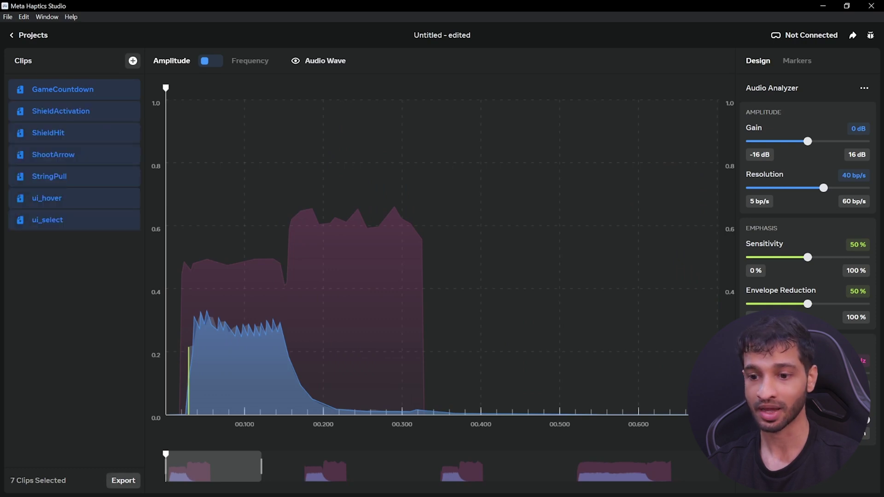
key("ctrl+e")
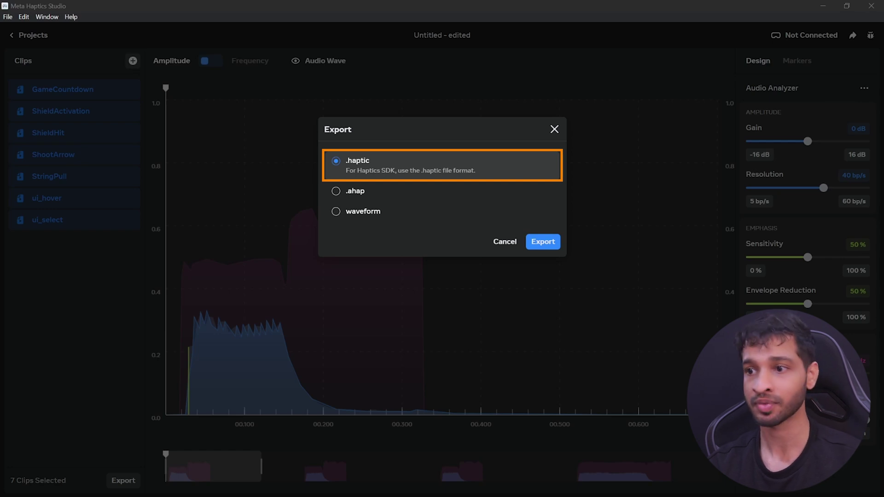
key("Down")
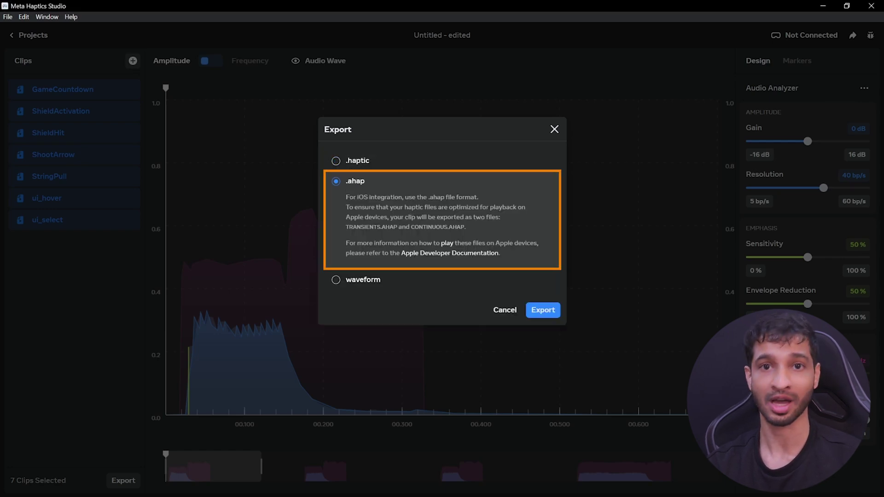
key("Down")
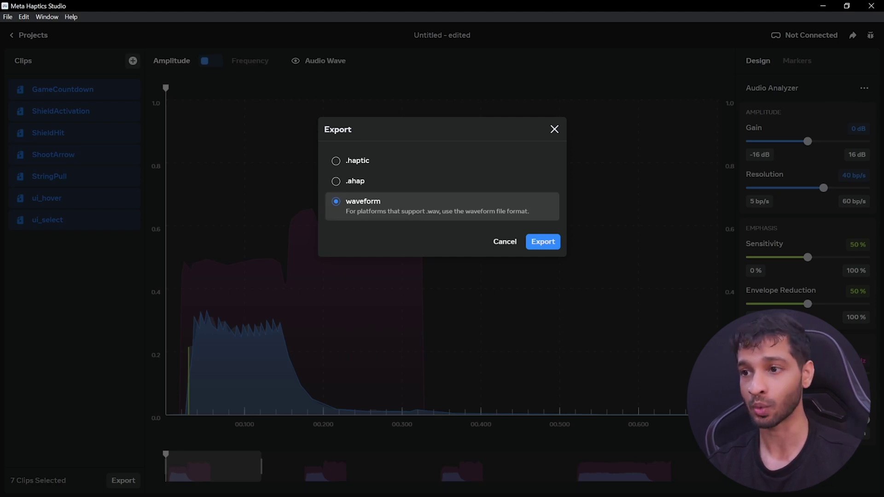
key("Down")
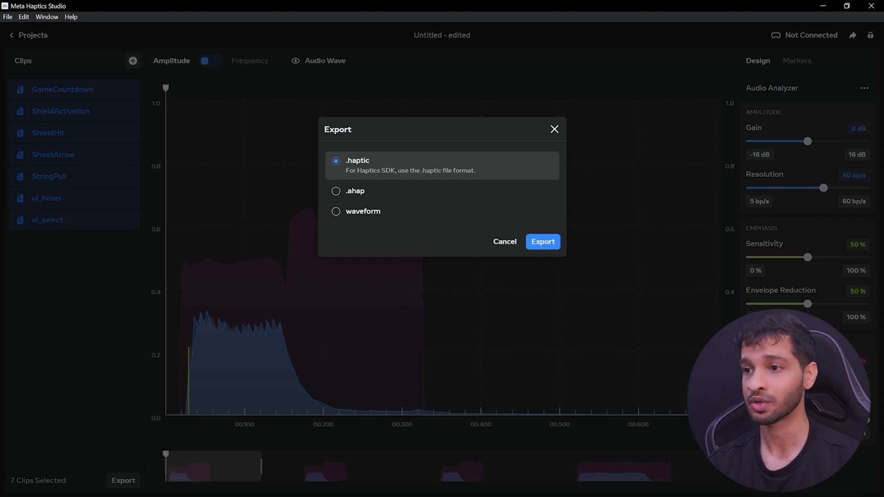
key("Return")
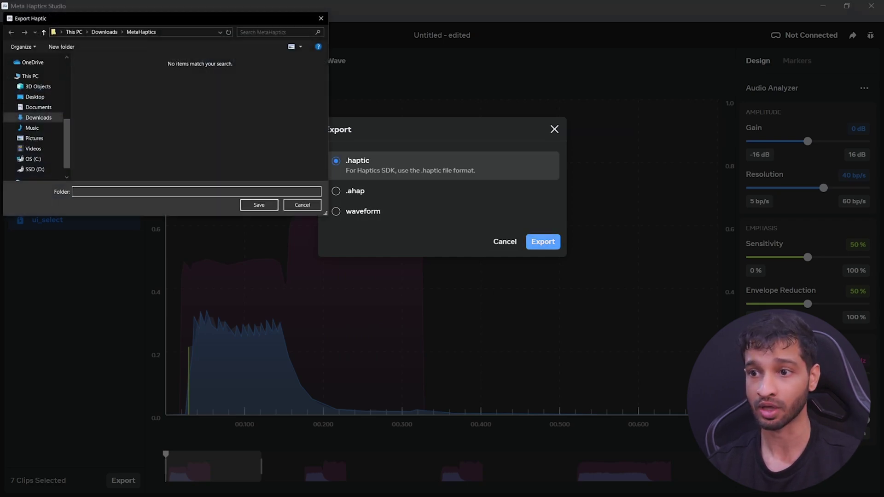
key("Return")
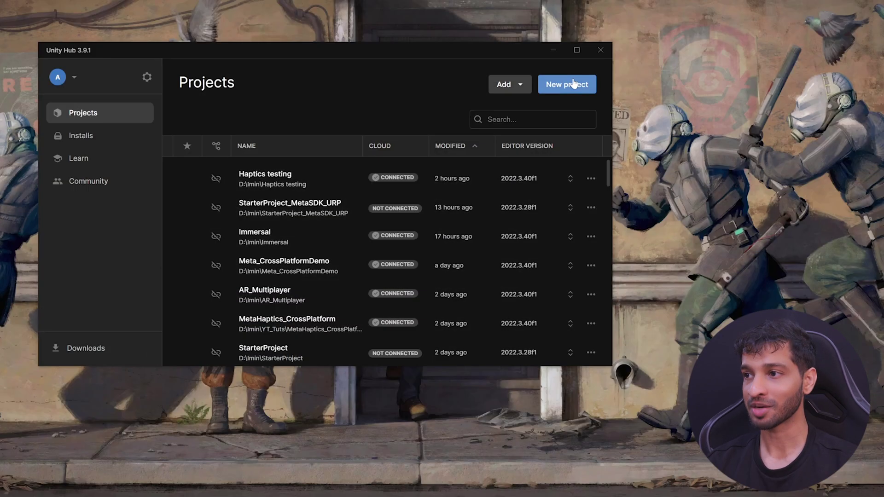
Step: Create a 3D Built-In project named MetaHaptics_CrossPlatformDemo
left_click(573, 83)
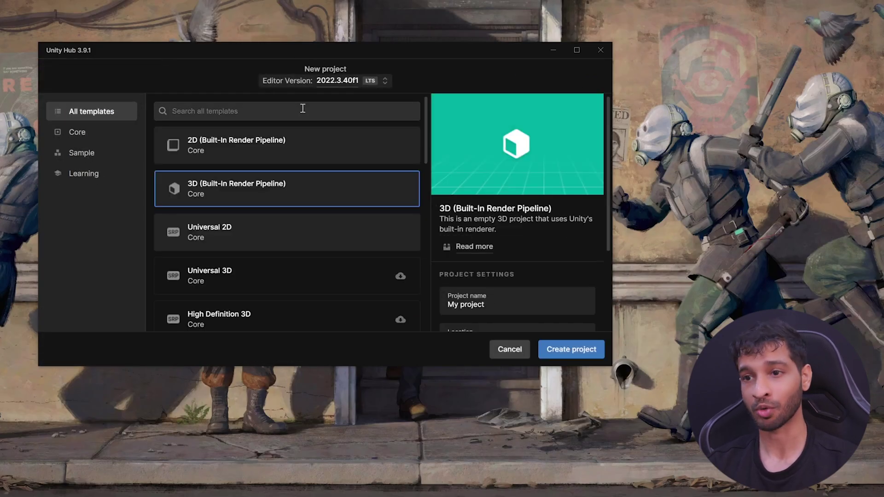
left_click_drag(507, 299, 406, 300)
type("MetaHaptics_CrossPlatformDemo")
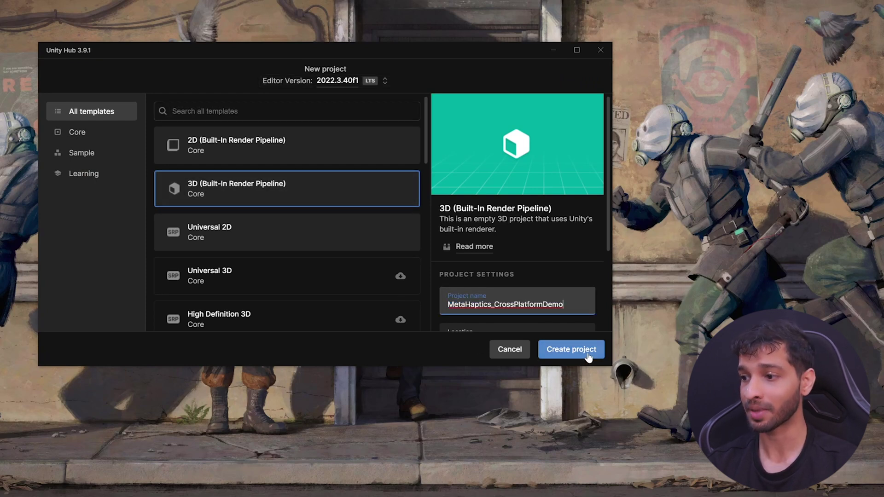
left_click(588, 357)
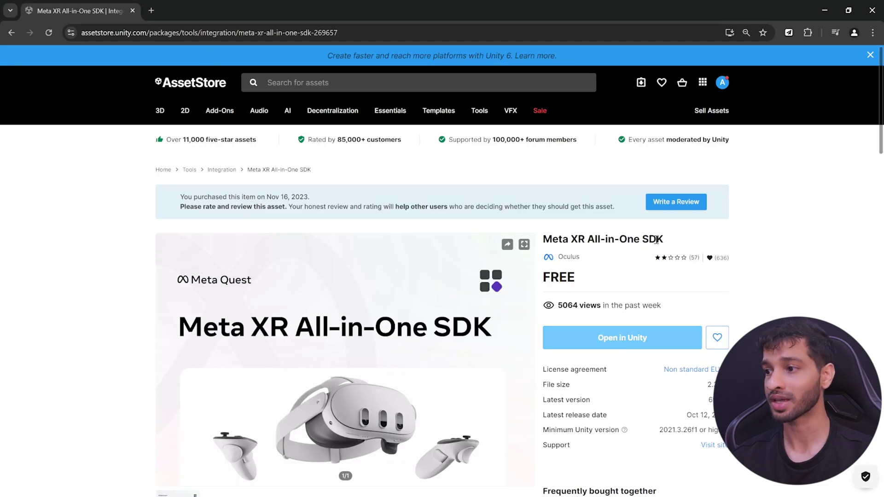
Step: Install the Meta XR All-in-One SDK into the Unity project and view the Haptics SDK
left_click(621, 336)
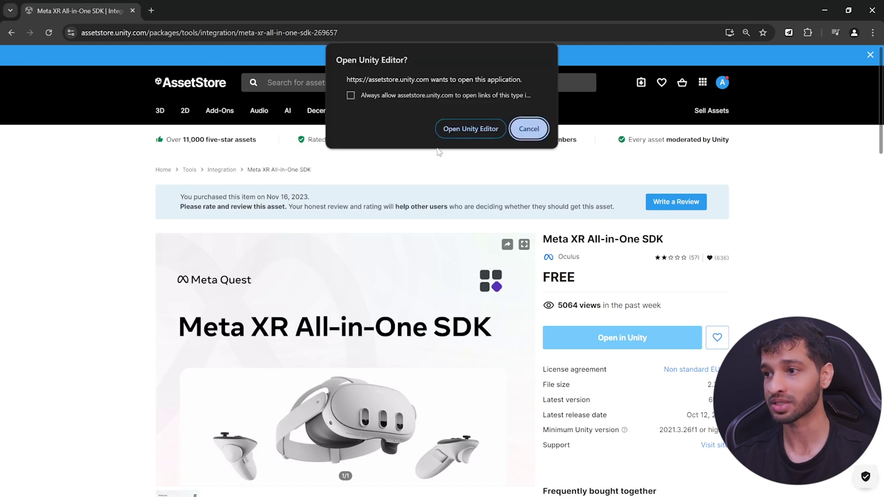
left_click(476, 131)
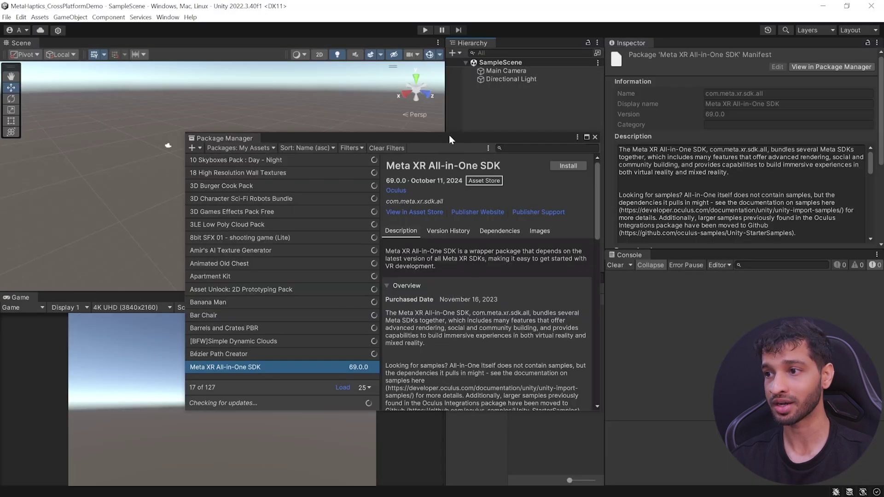
left_click(570, 166)
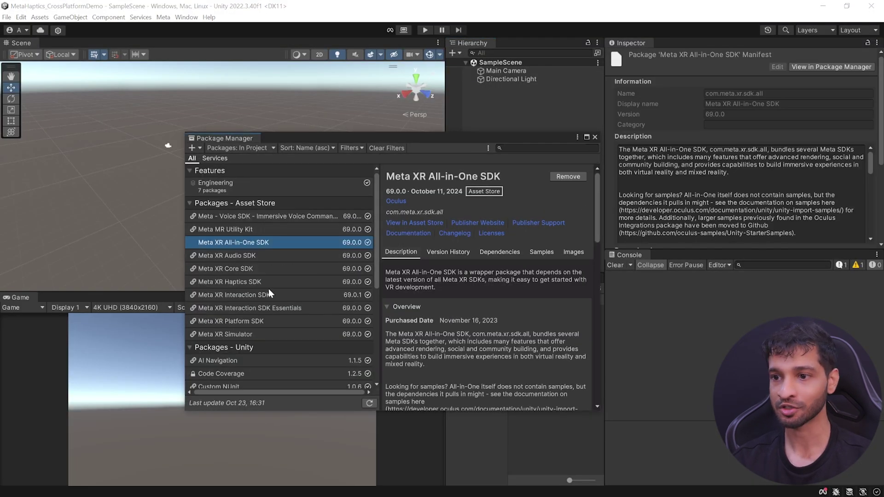
left_click(256, 282)
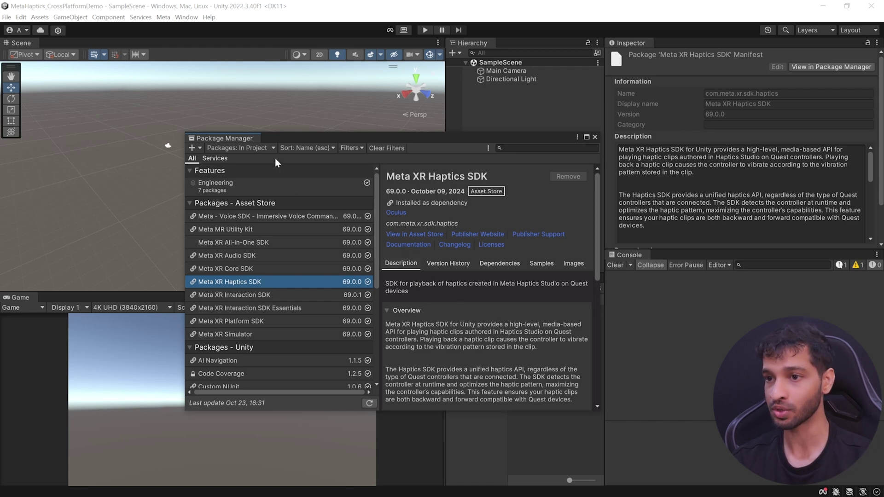
Step: Show the XR Plugin Management package details from the Unity Registry
left_click(258, 146)
left_click(239, 156)
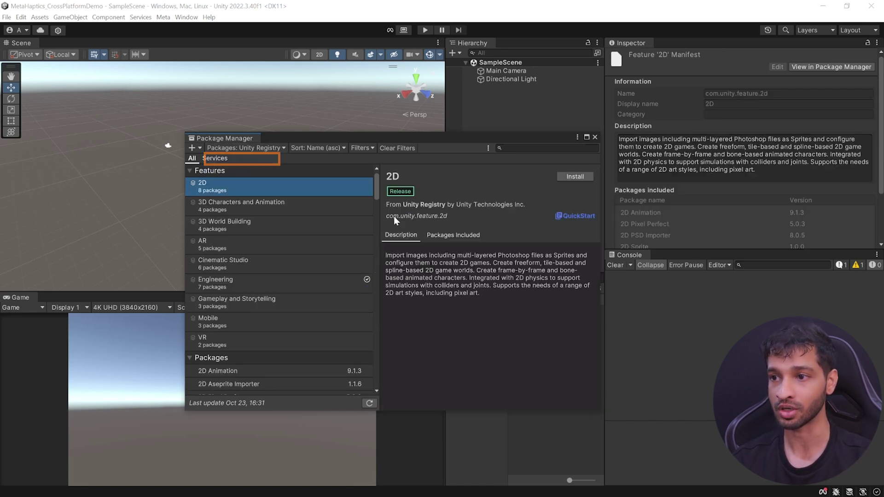
left_click_drag(374, 189, 375, 373)
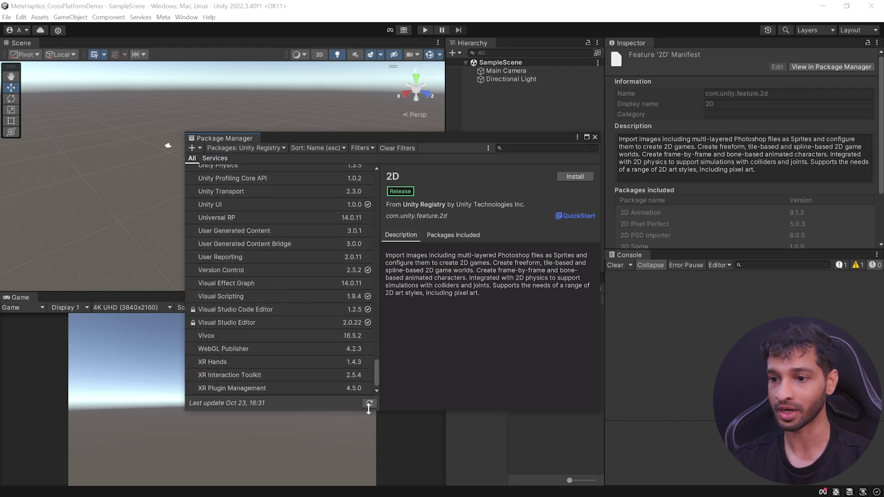
left_click(282, 387)
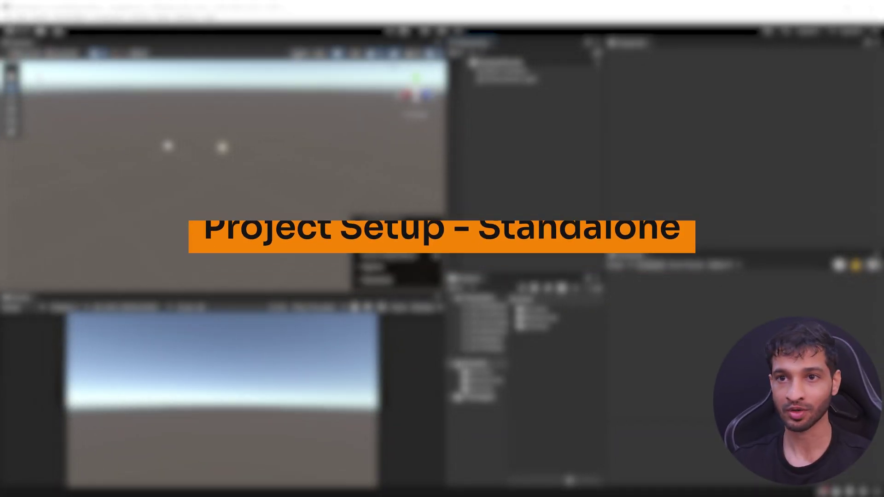
Step: Switch the build platform to Android in Build Settings
left_click(7, 17)
left_click(41, 132)
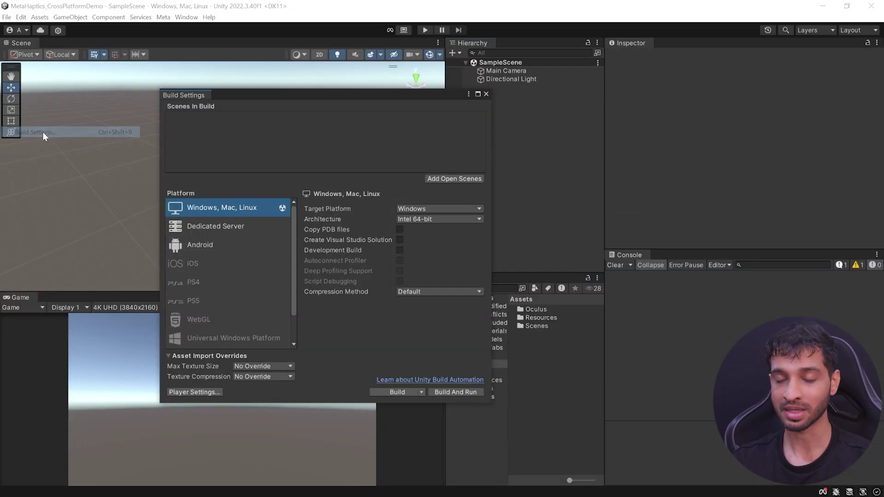
left_click(217, 244)
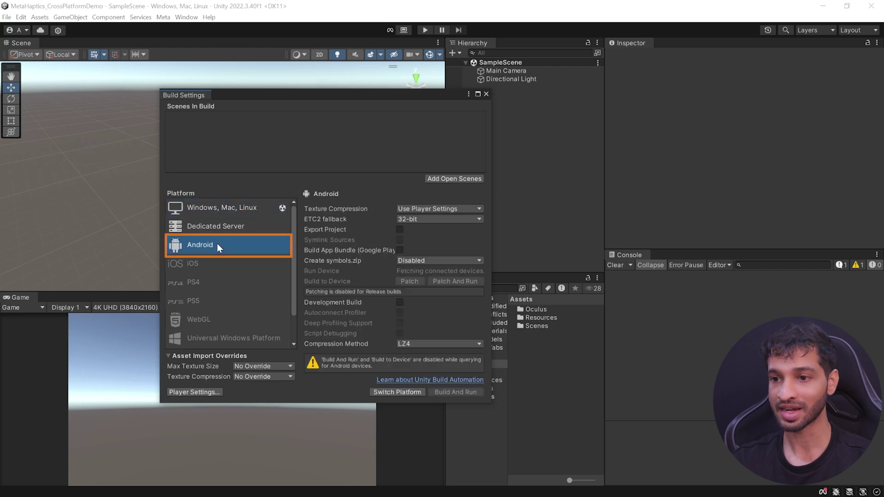
left_click(416, 392)
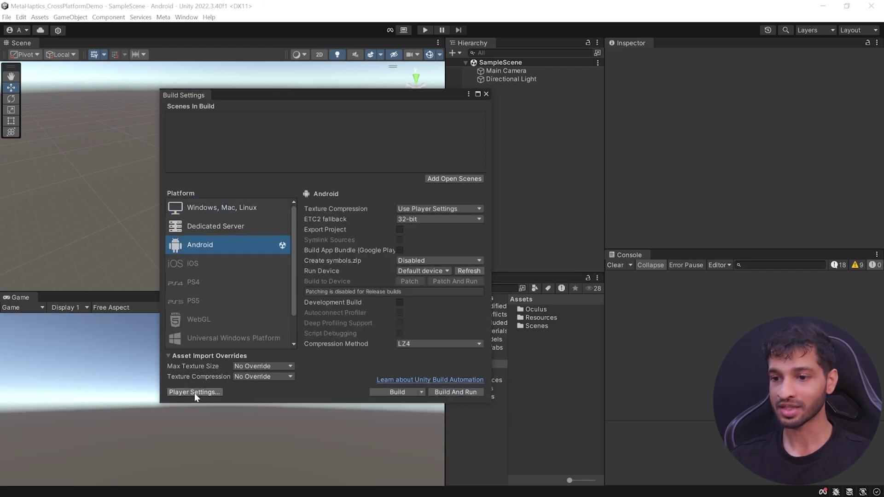
Step: Enable Oculus as the XR plug-in provider in Player Settings
left_click(194, 392)
left_click(237, 309)
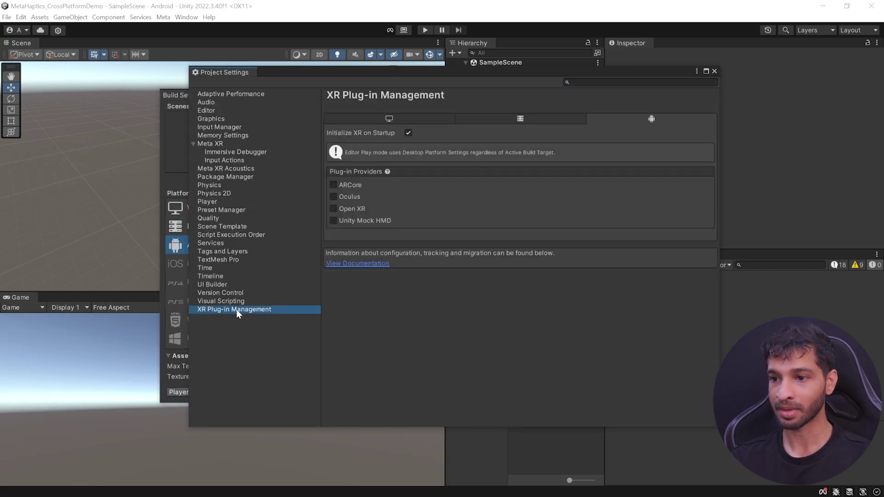
left_click(333, 197)
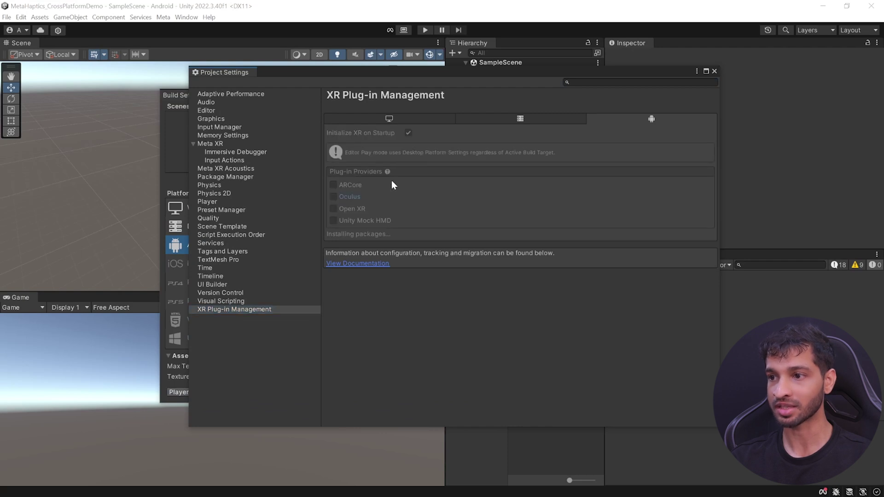
Step: Apply all required and recommended fixes in the Meta XR Project Setup Tool
left_click(215, 144)
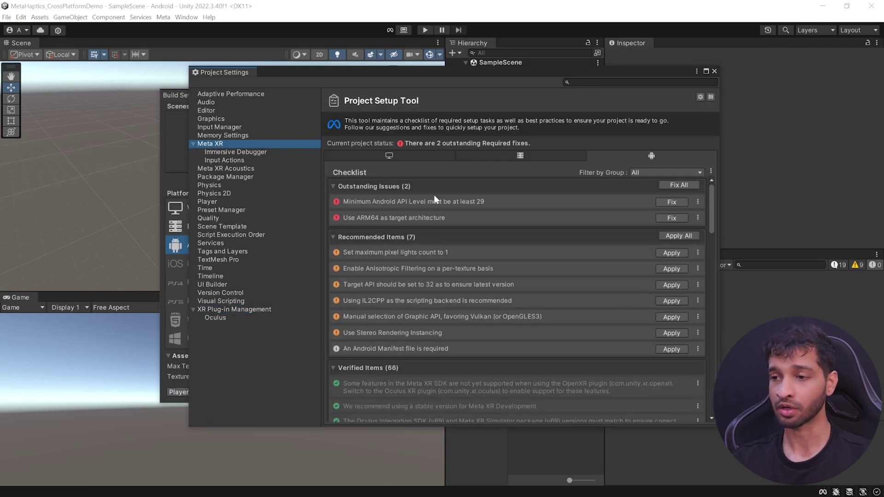
left_click(692, 185)
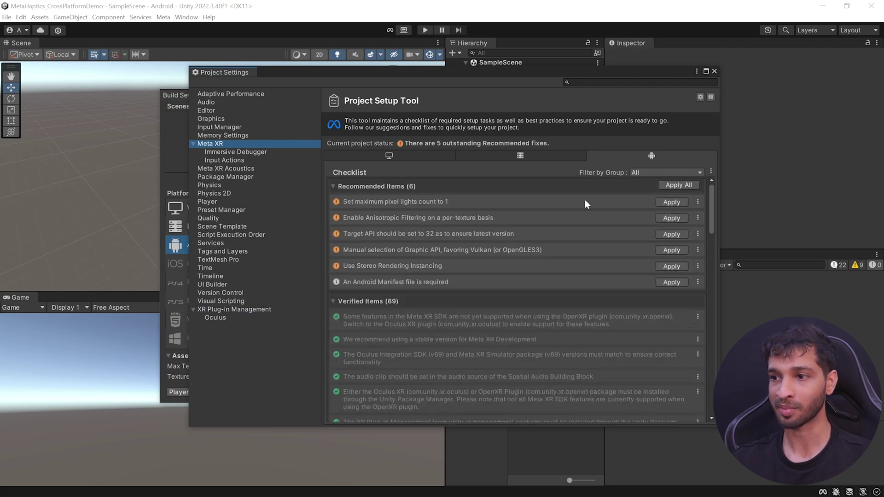
left_click(693, 185)
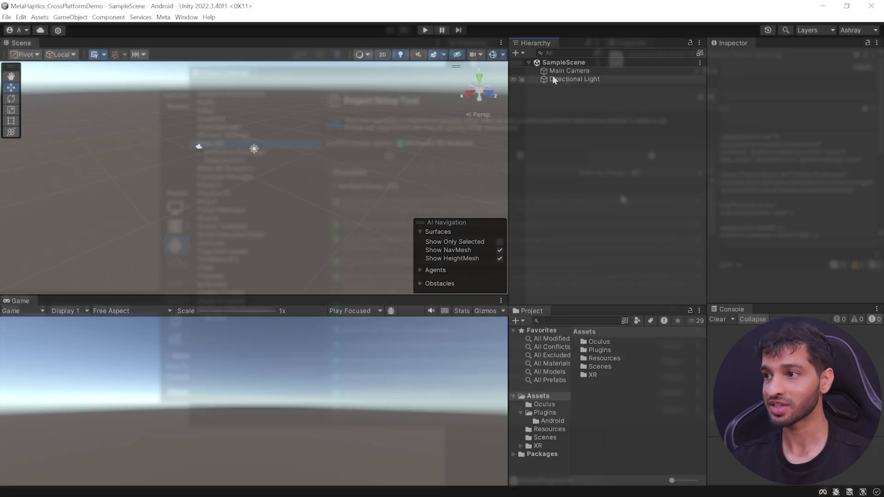
Step: Replace the Main Camera with an OVR Interaction Rig
left_click(545, 72)
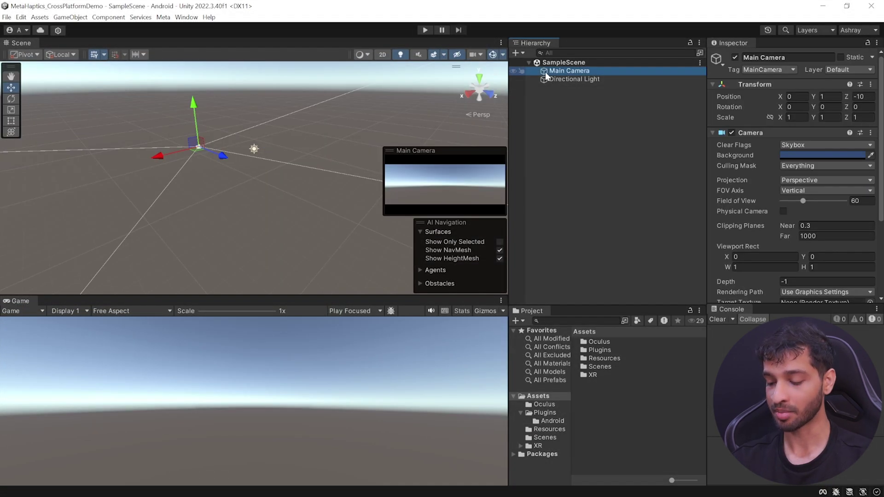
key("Delete")
right_click(522, 87)
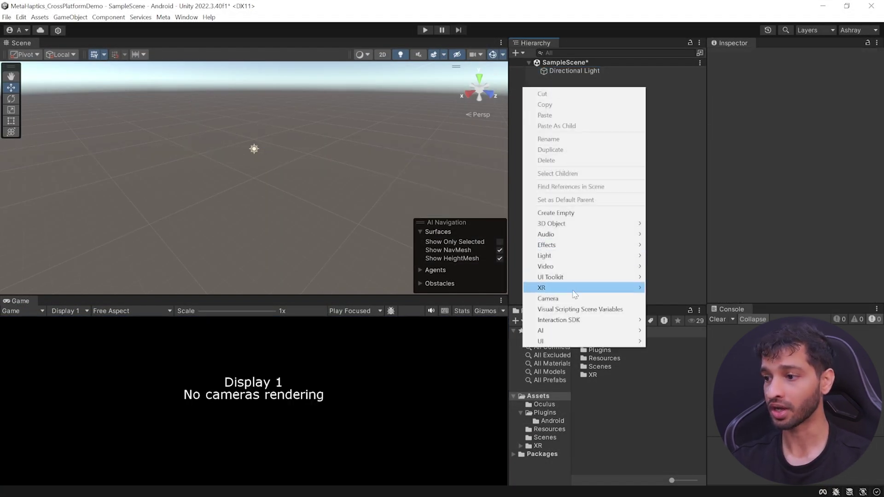
mouse_move(559, 320)
left_click(679, 321)
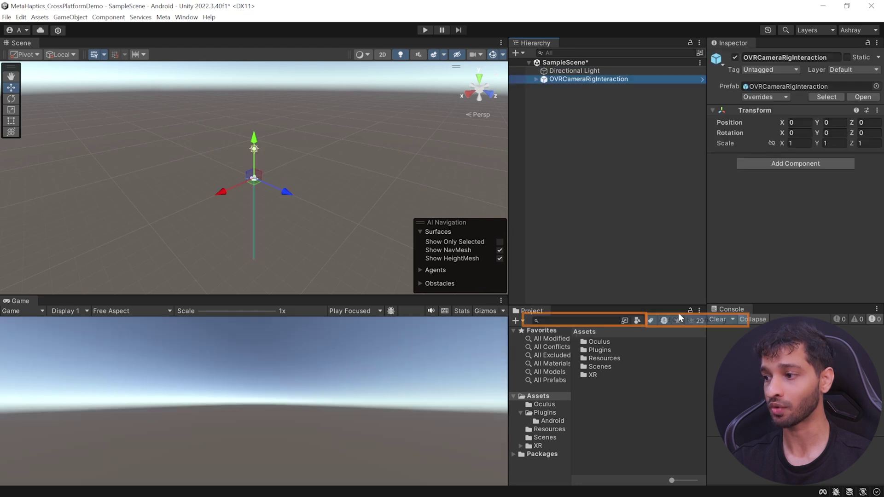
Step: Expand the rig's camera and OVRInteractionComprehensive children, then select the HapticPlayerUI package
left_click(536, 78)
left_click(543, 88)
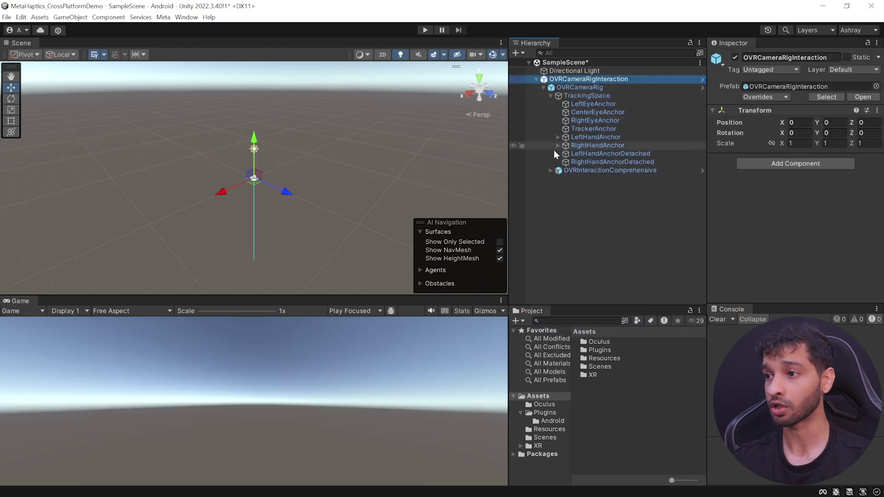
left_click(551, 169)
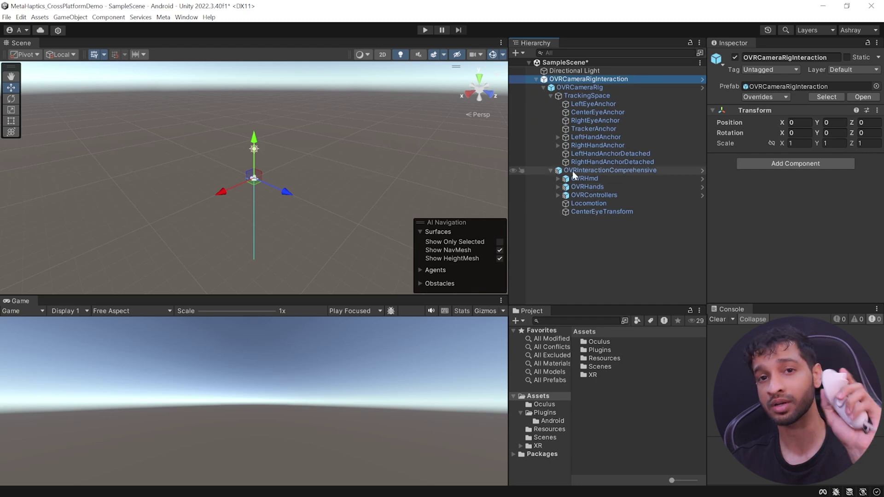
left_click(154, 132)
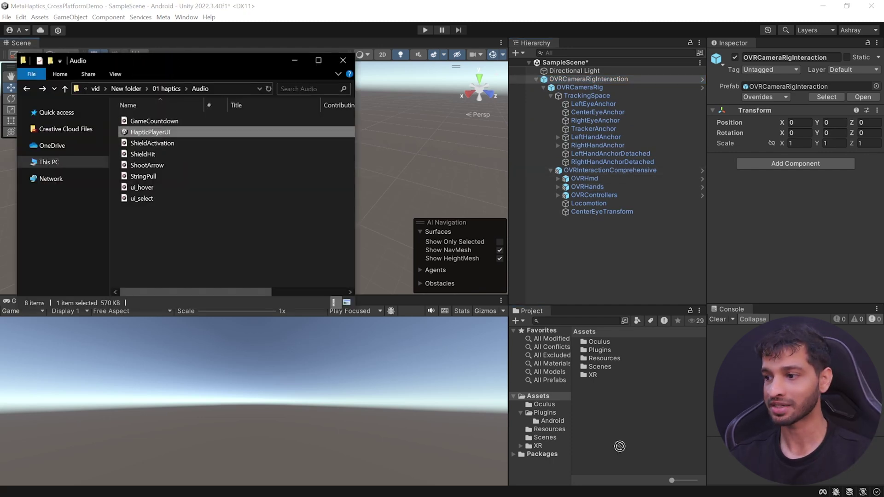
Step: Import the HapticPlayerUI package and open its prefab
left_click(596, 391)
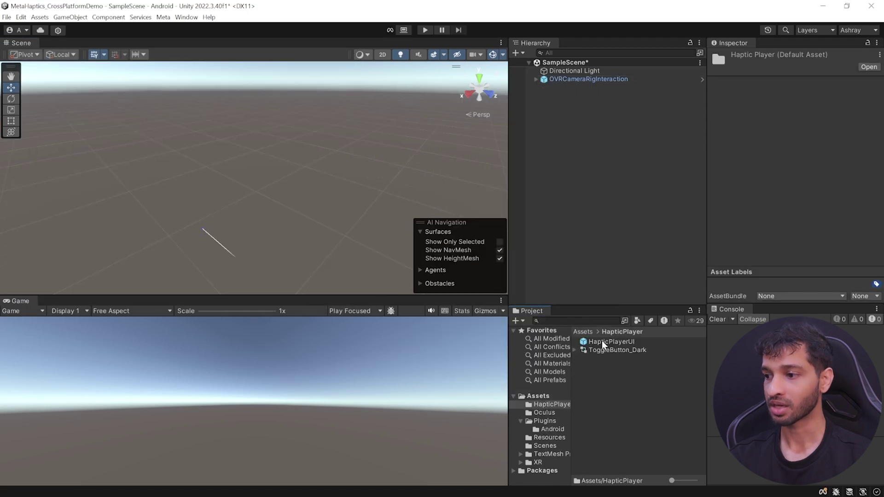
double_click(602, 341)
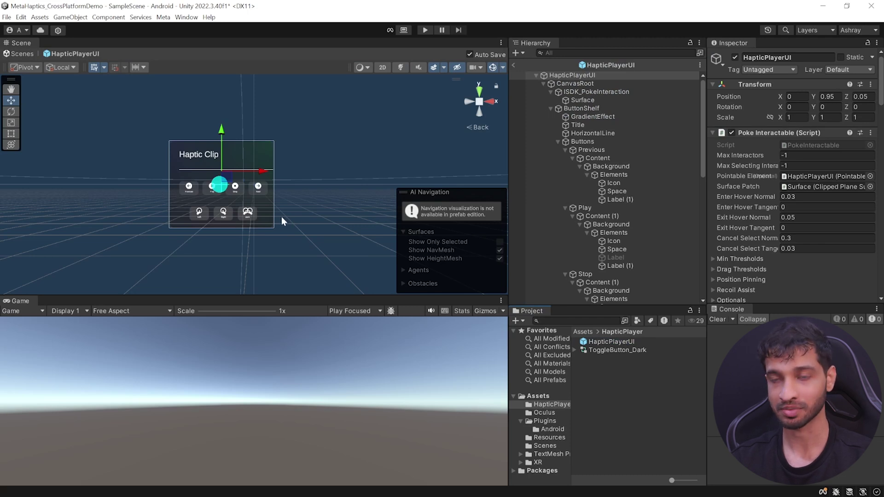
left_click(605, 395)
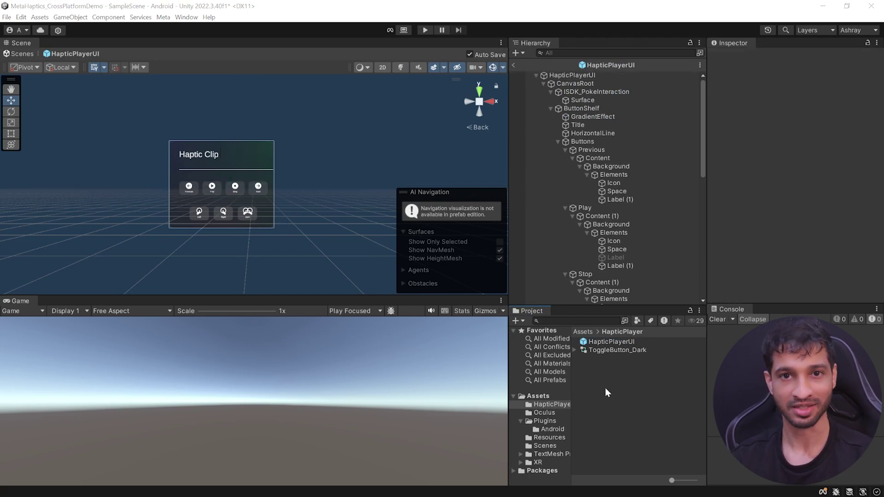
Step: Create a HapticsDemo C# script in the HapticPlayer folder and open it in Visual Studio
right_click(606, 387)
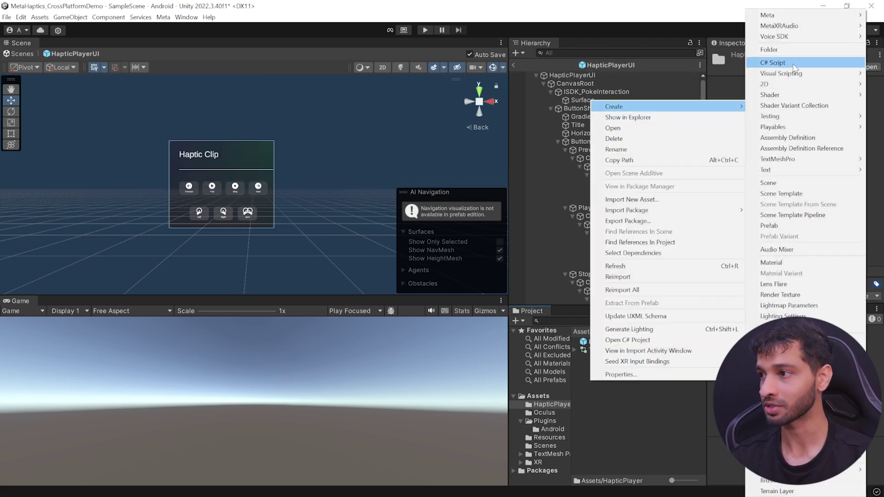
left_click(774, 65)
type("HapticsDemo")
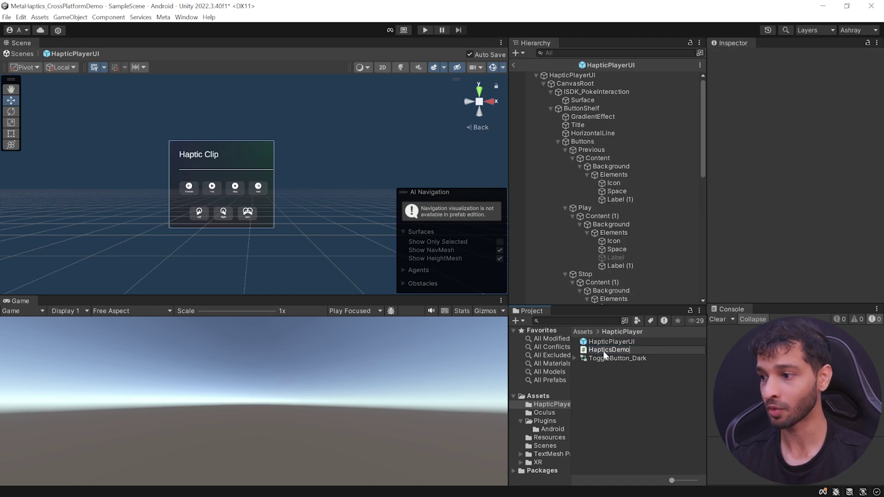
key("Return")
double_click(602, 351)
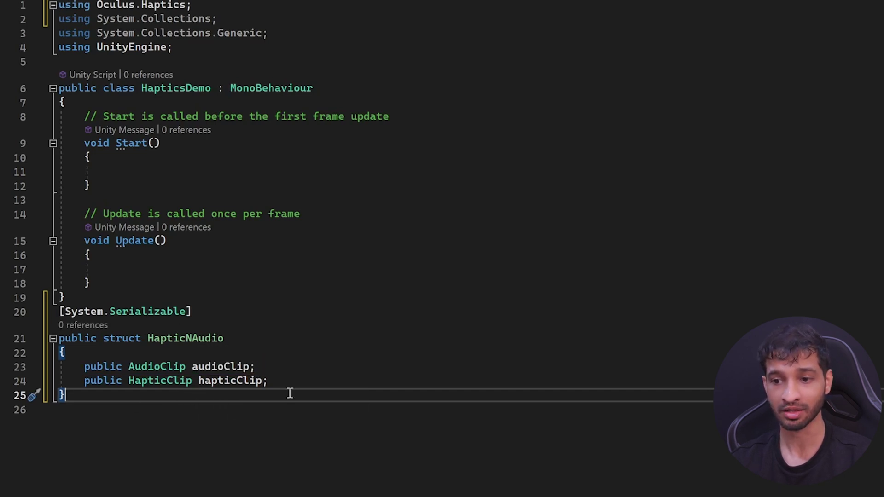
Step: Replace Start and Update in HapticsDemo with clip, audio, label, player, counter and controller fields plus a SetupPlayer stub
left_click_drag(85, 117, 124, 284)
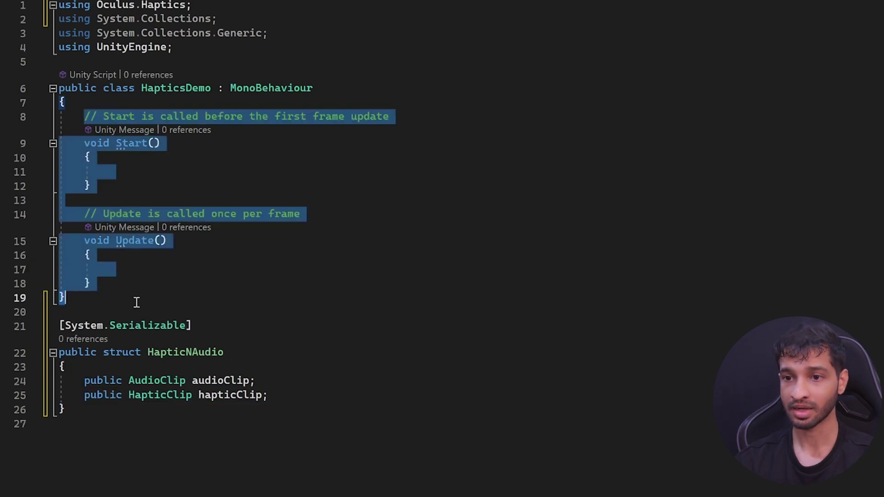
key("BackSpace")
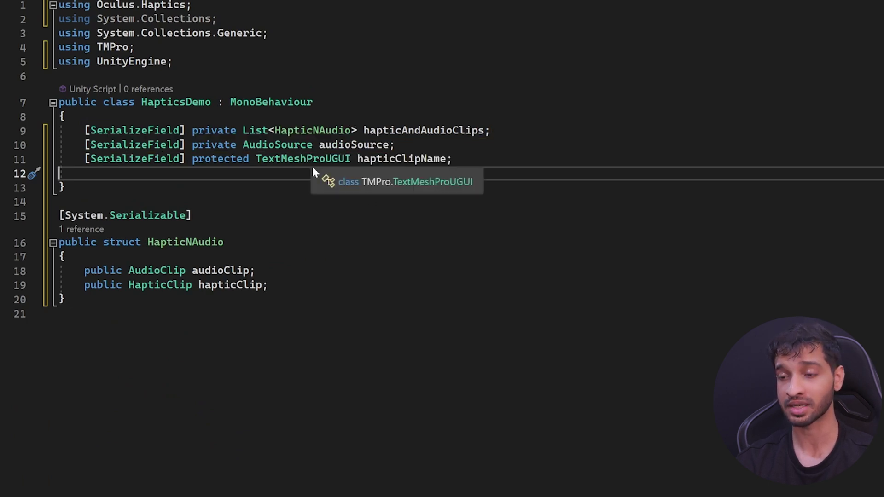
left_click(473, 164)
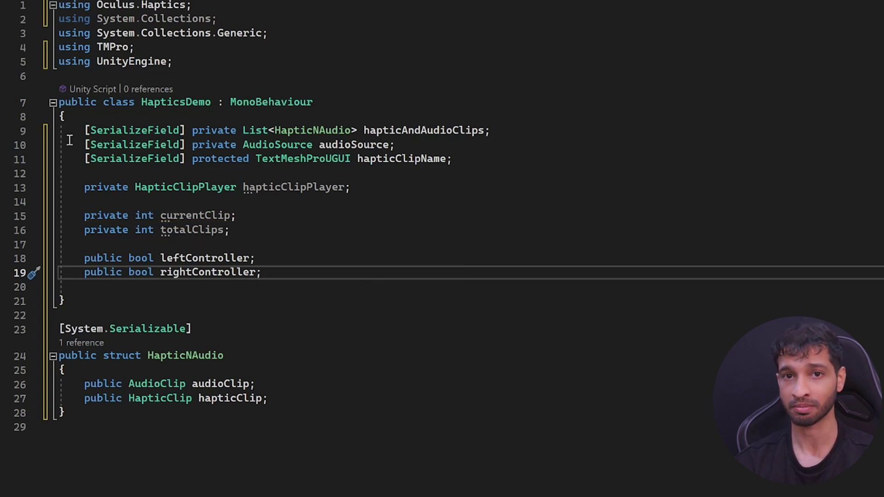
left_click(198, 302)
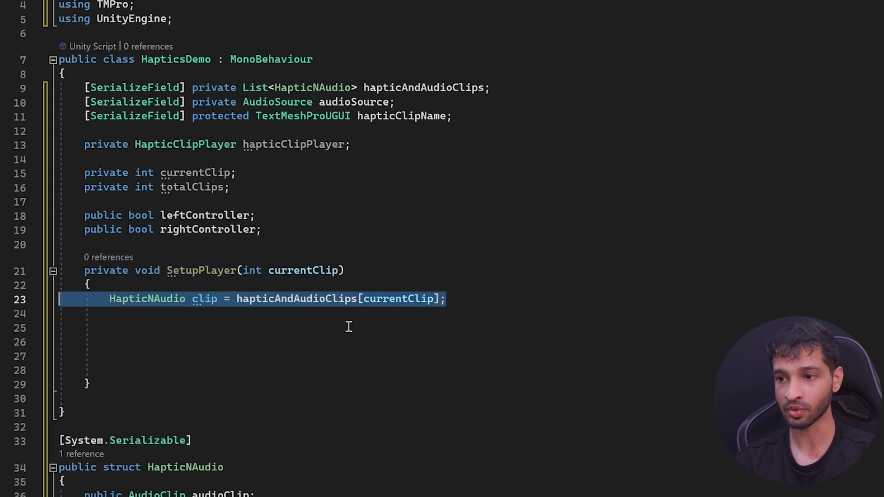
Step: Paste ToggleLeftController, ToggleRightController and a Start method into HapticsDemo, then save the script
left_click(313, 303)
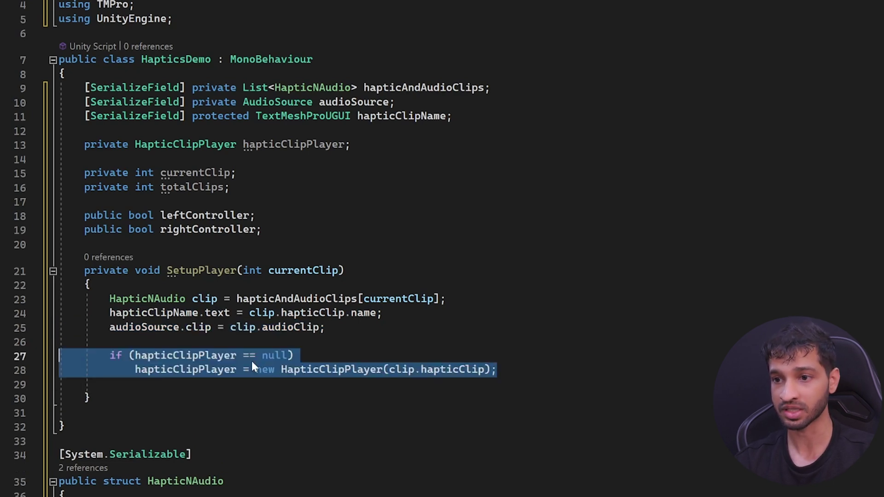
left_click(154, 370)
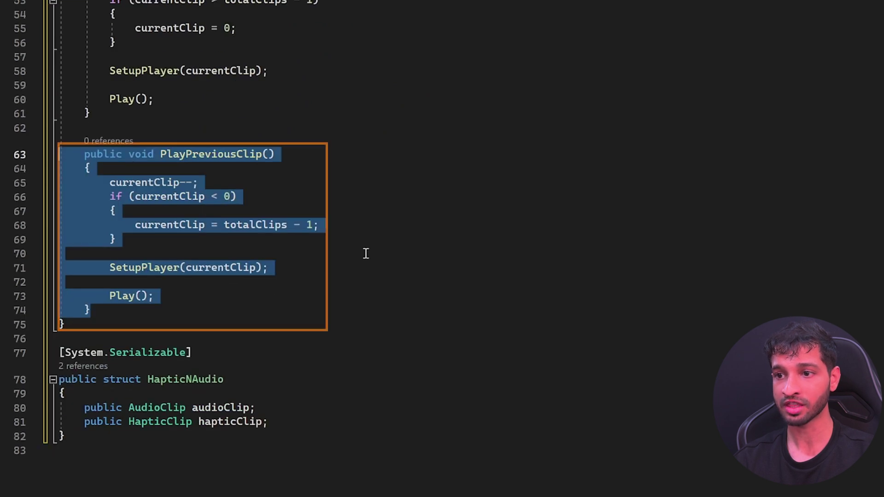
left_click(379, 285)
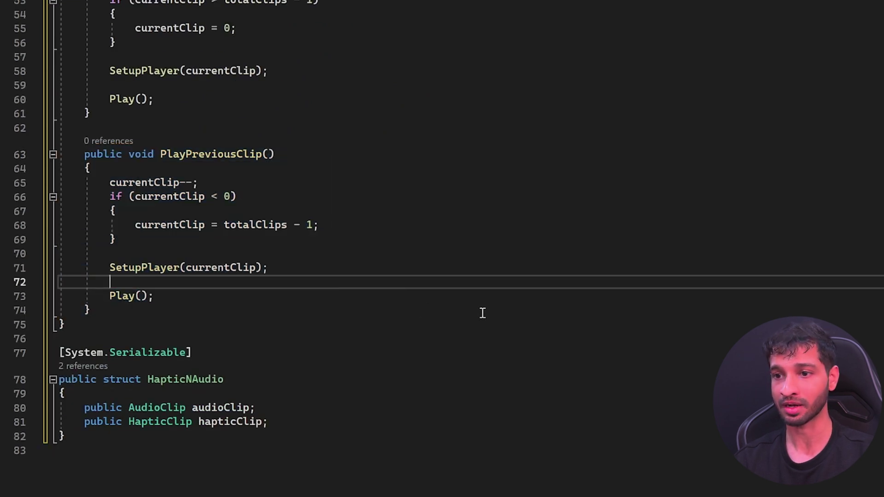
left_click(142, 311)
key("Return")
type("public void ToggleLeftController(bool value)     {         leftController = value;     }      public void ToggleRightController(bool value)     {         rightController = value;     }")
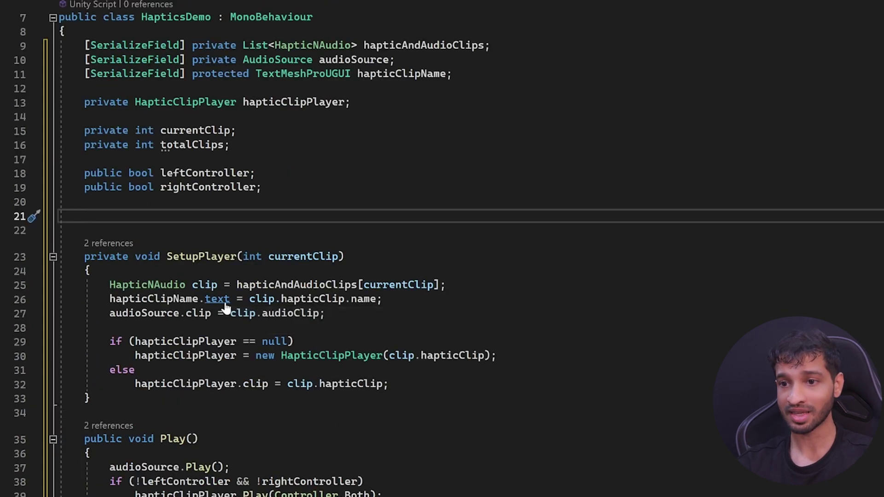
type("private void Start()     {         totalClips = hapticAndAudioClips.Count;         SetupPlayer(0);     }")
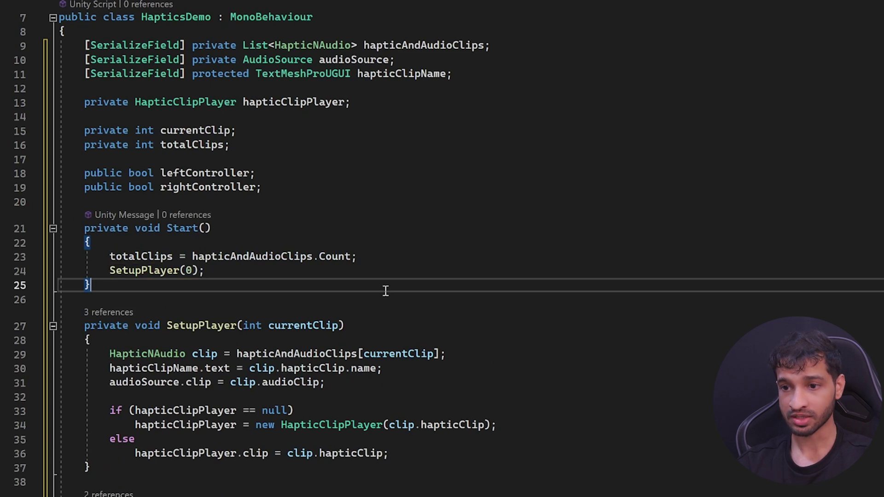
key("ctrl+s")
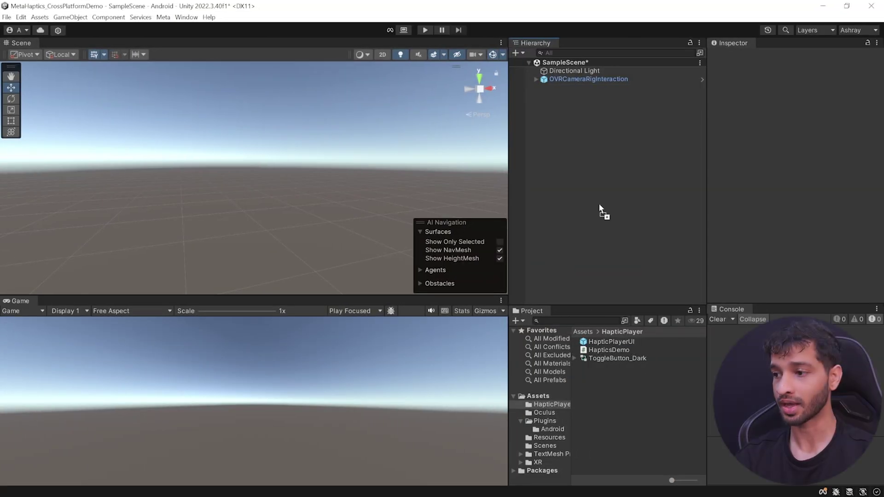
Step: Add the HapticPlayerUI prefab and an empty HapticsDemo object carrying the HapticsDemo script
left_click_drag(618, 345, 599, 203)
right_click(557, 136)
left_click(585, 273)
type("Hap")
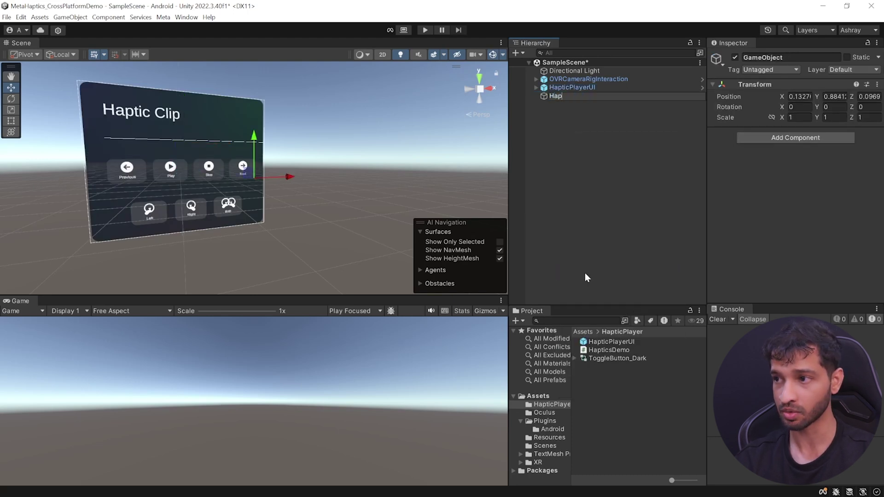
type("ticsDemo")
left_click_drag(600, 349, 777, 209)
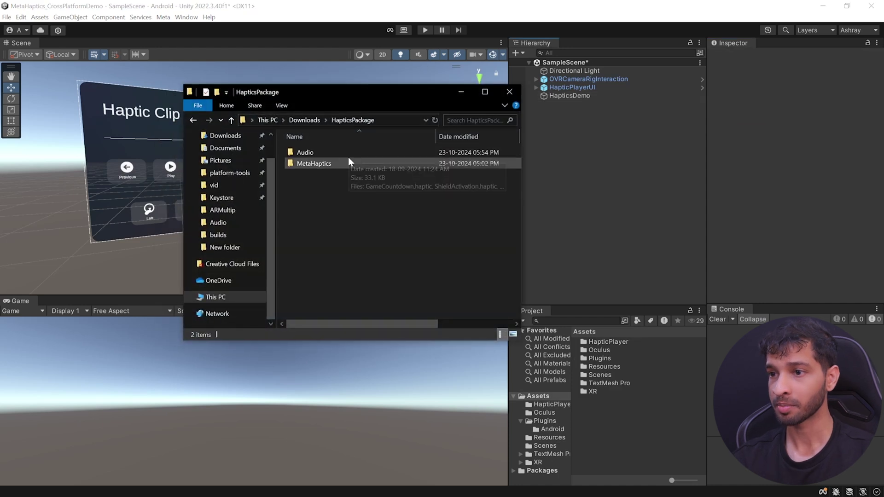
Step: Import the Audio and MetaHaptics folders and fill five clip entries, ending with StringPull
left_click_drag(348, 161, 342, 152)
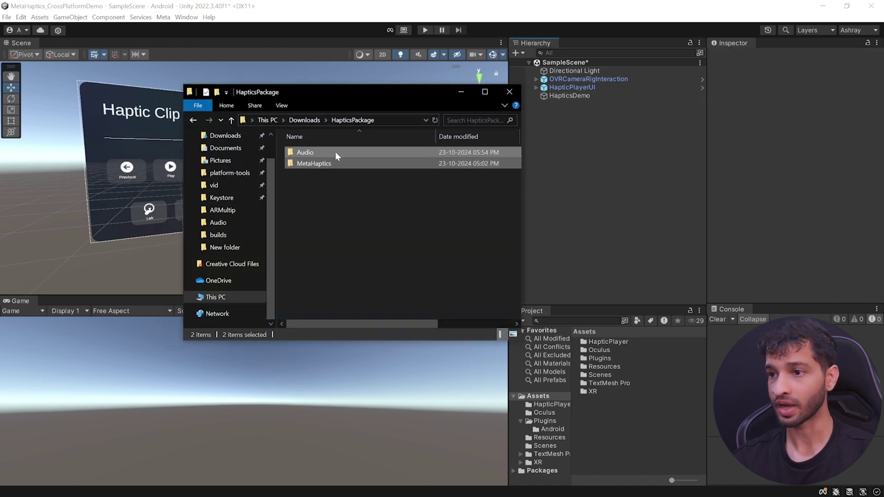
left_click_drag(604, 416, 605, 417)
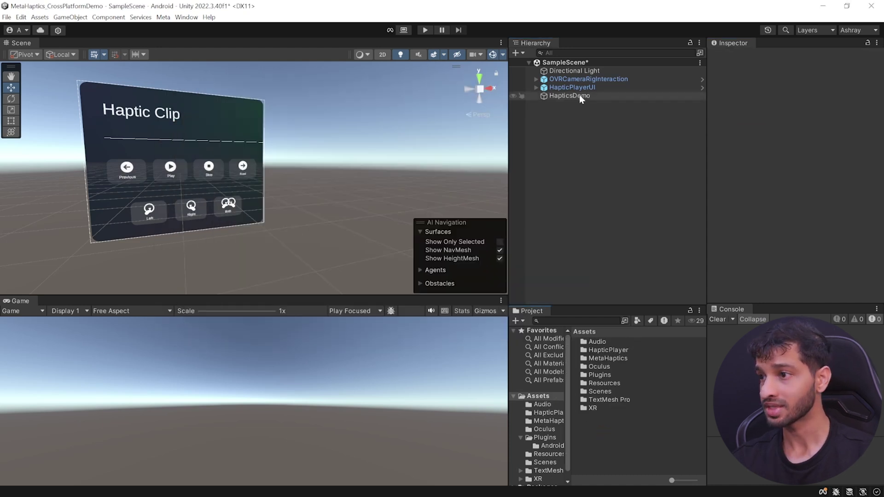
left_click(579, 95)
left_click(862, 156)
type("5")
left_click(719, 155)
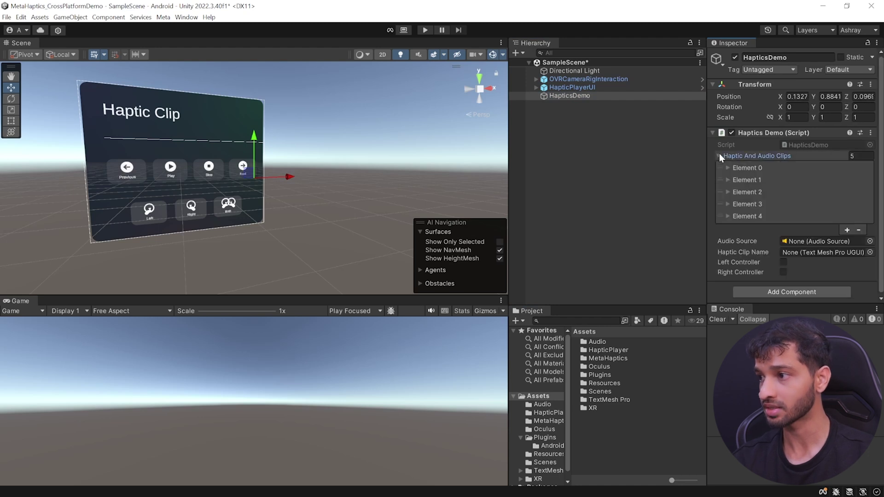
left_click(728, 168)
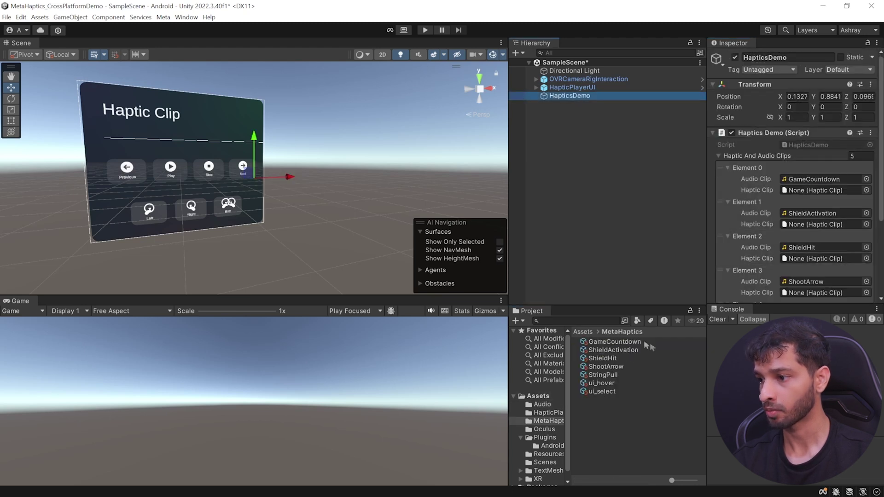
left_click_drag(606, 377, 822, 214)
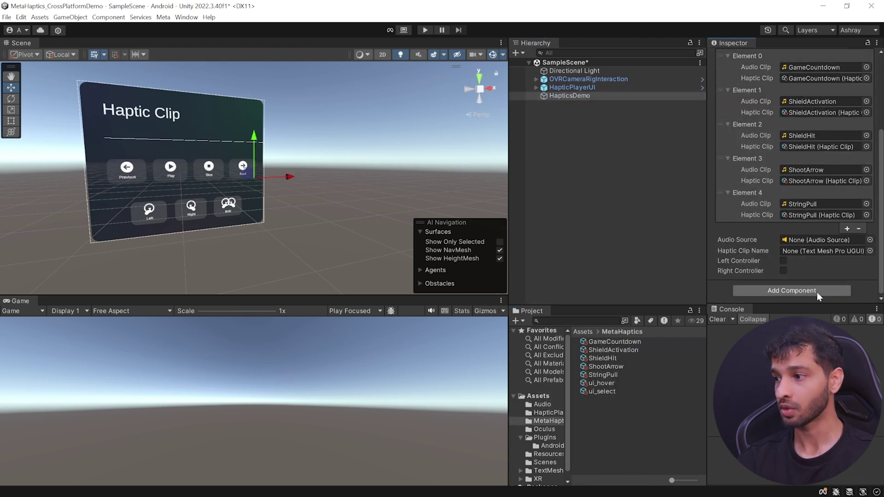
scroll(808, 293, "up", 3)
scroll(772, 222, "down", 5)
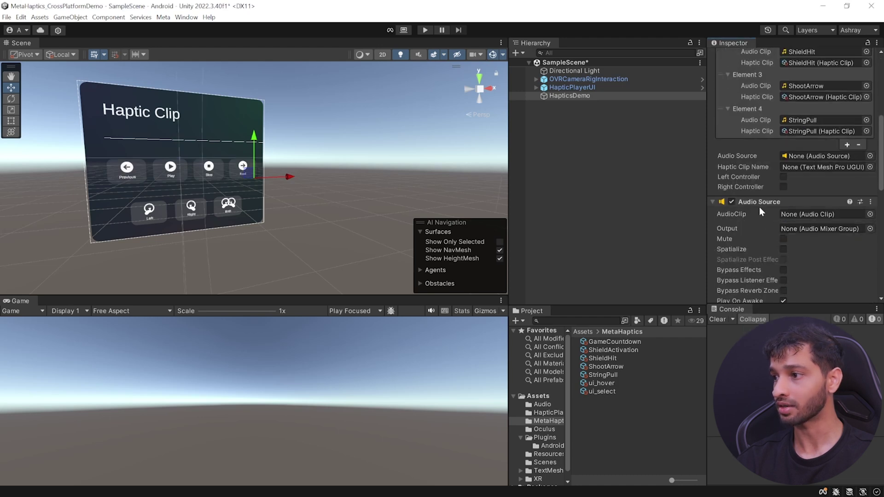
left_click_drag(758, 201, 812, 157)
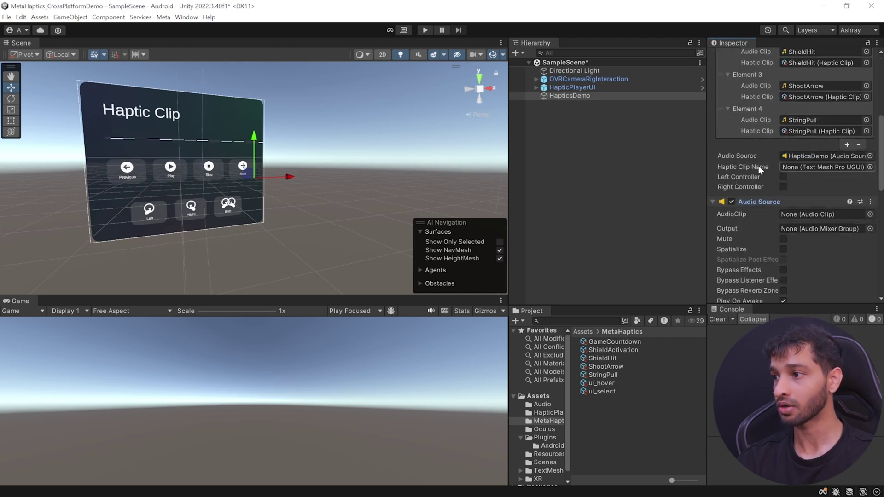
Step: Assign HapticPlayerUI's Title text to the Haptic Clip Name field on HapticsDemo
left_click(536, 87)
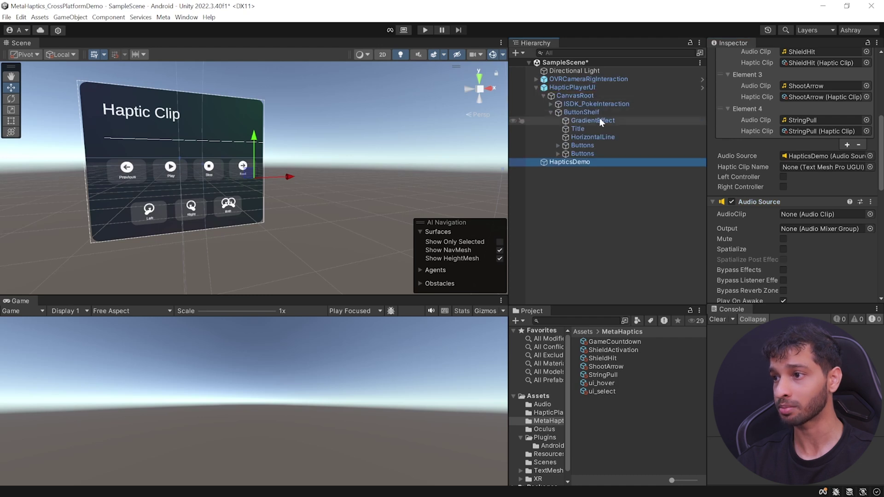
left_click(575, 129)
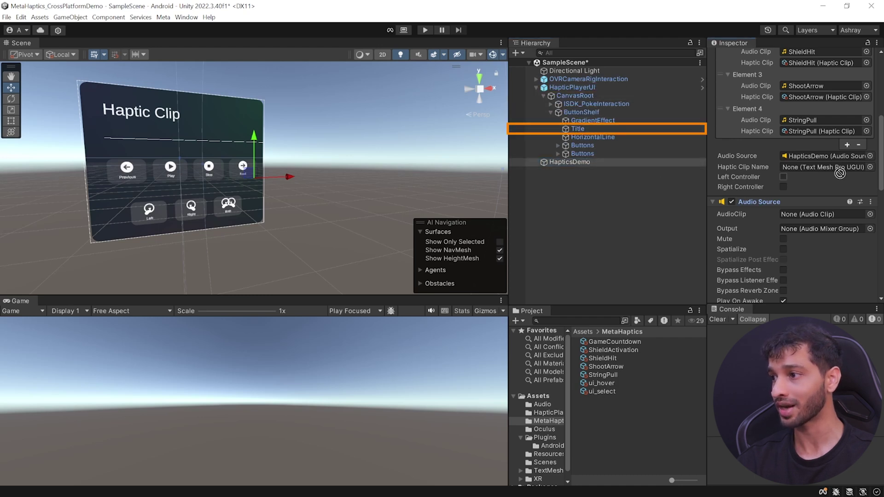
left_click_drag(575, 130, 842, 175)
left_click(211, 186)
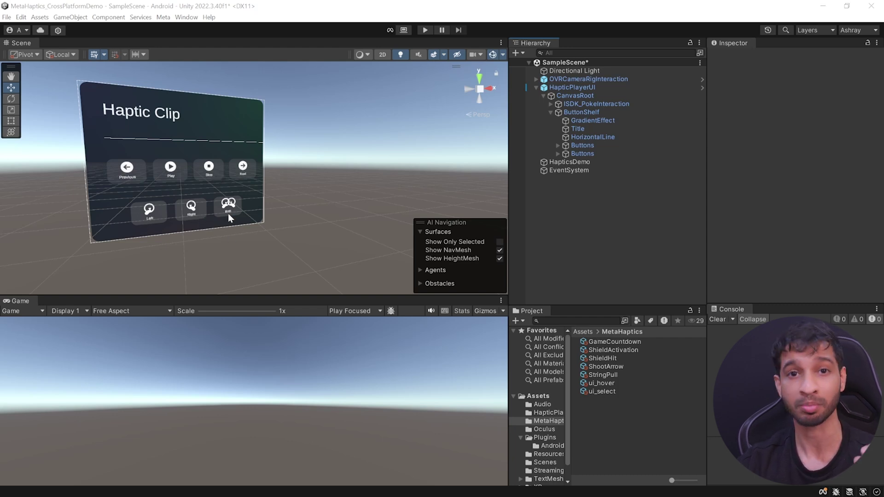
Step: Give the Previous, Play, Stop and Next buttons On Click events calling HapticsDemo functions
left_click(557, 146)
left_click(591, 154)
left_click(586, 178, "shift")
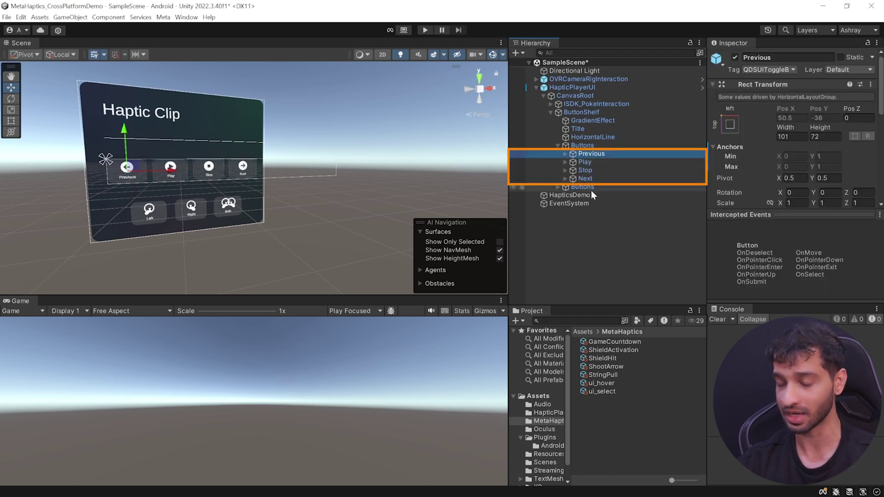
scroll(787, 135, "down", 5)
scroll(812, 119, "down", 5)
left_click(849, 180)
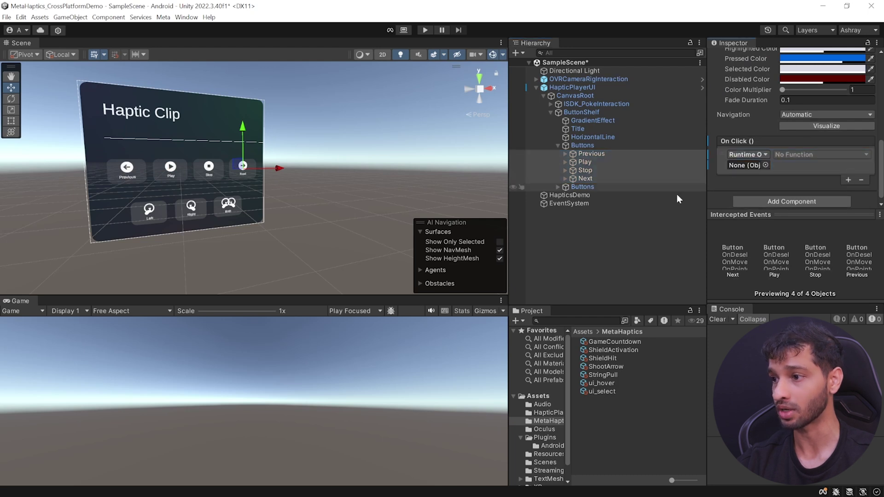
left_click_drag(575, 195, 741, 167)
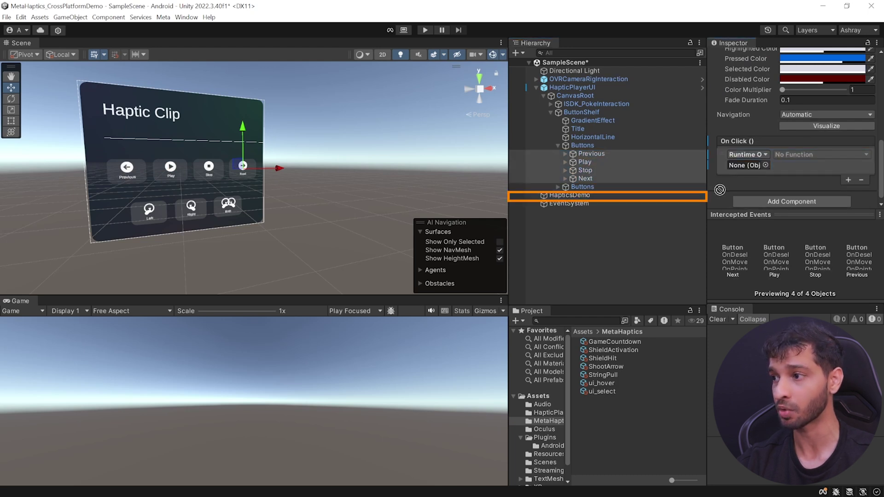
left_click(592, 154)
left_click(821, 158)
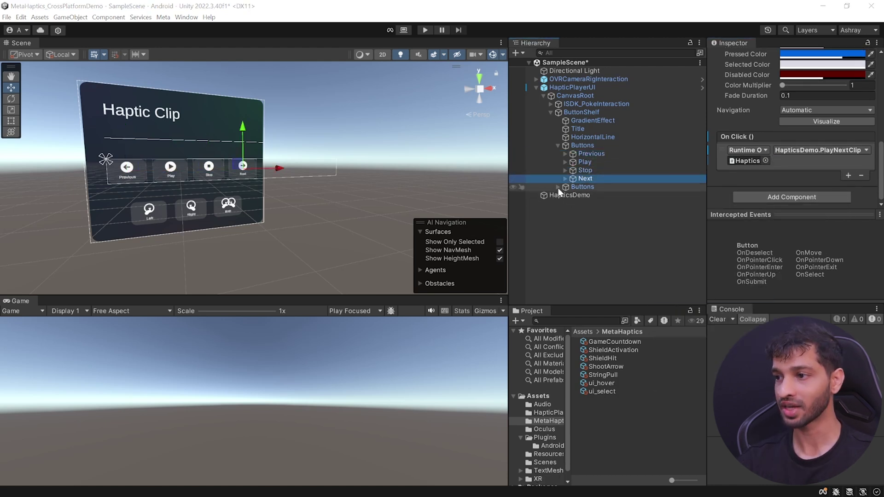
Step: Make the LeftController and RightController toggles call ToggleLeftController and ToggleRightController on value change
left_click(593, 196)
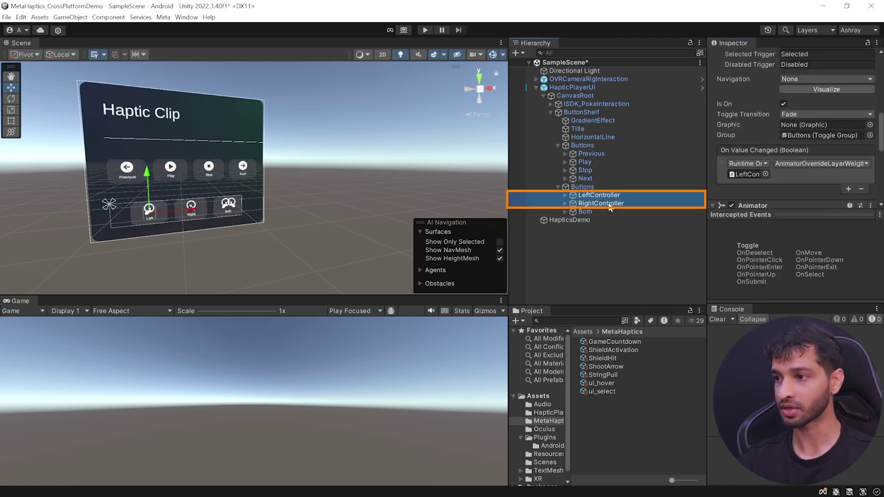
left_click(848, 187)
scroll(838, 177, "down", 2)
left_click_drag(571, 219, 760, 174)
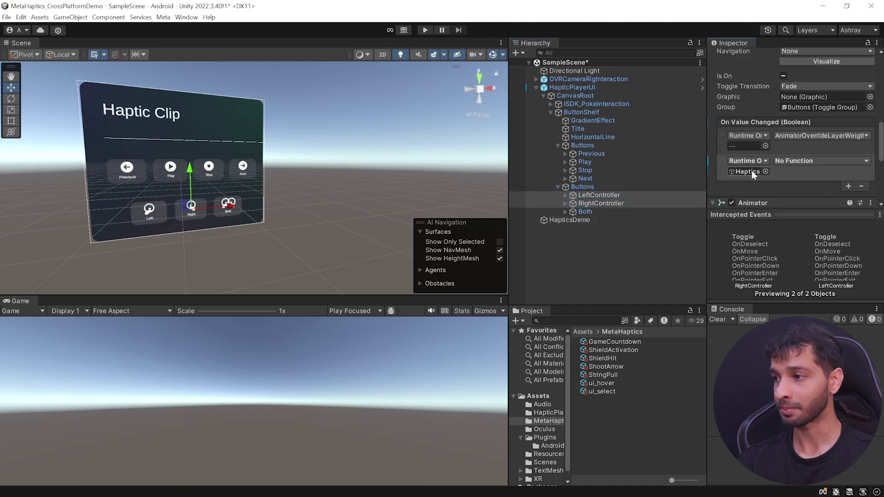
left_click(622, 194)
left_click(808, 161)
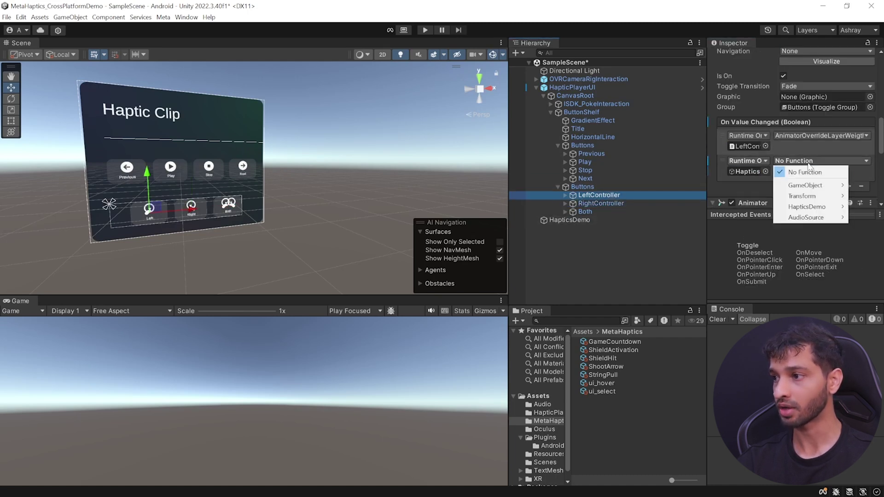
mouse_move(806, 206)
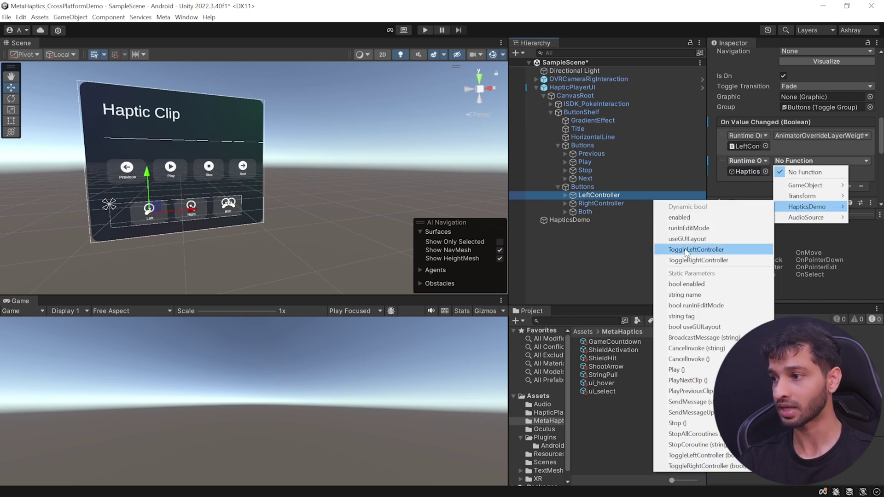
left_click(727, 250)
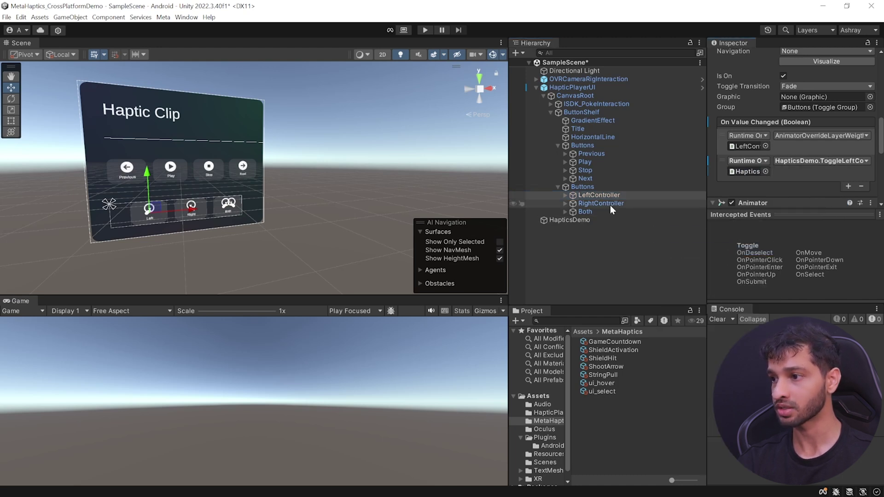
left_click(603, 203)
mouse_move(806, 207)
left_click(718, 260)
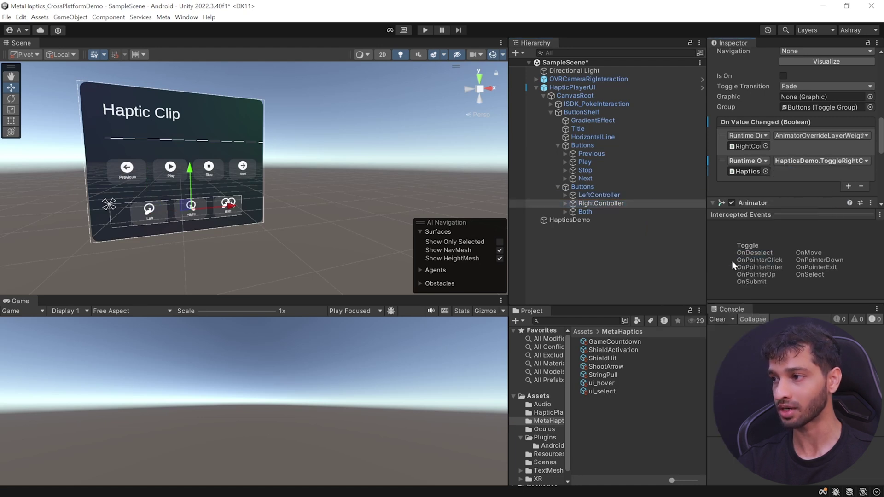
left_click(652, 260)
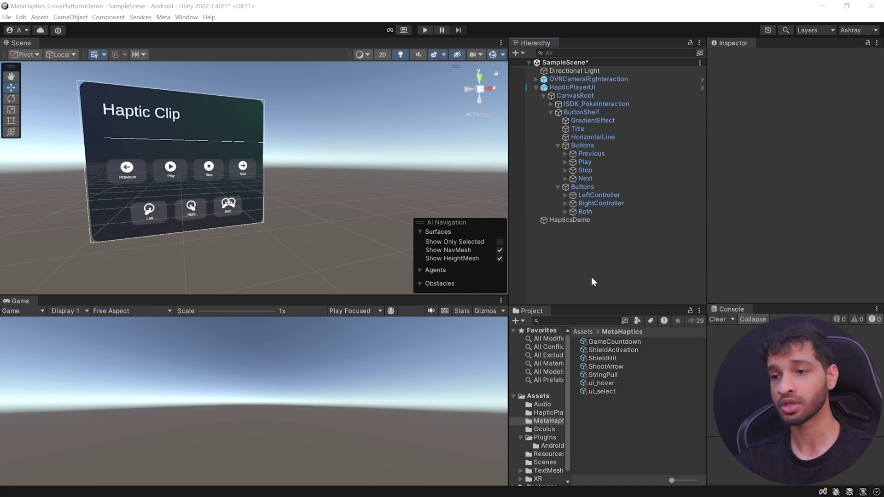
Step: Add an EventSystem to the scene and give it a Pointable Canvas Module component
right_click(545, 243)
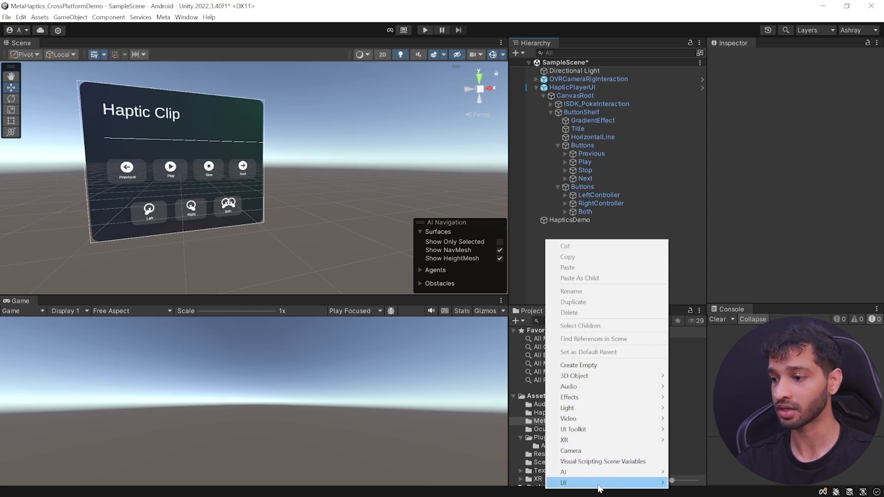
mouse_move(601, 483)
left_click(700, 470)
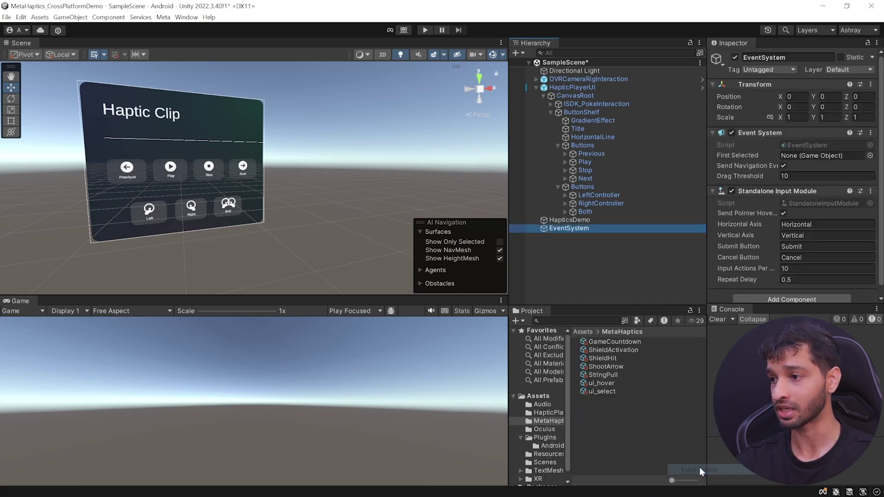
scroll(798, 290, "down", 1)
left_click(787, 291)
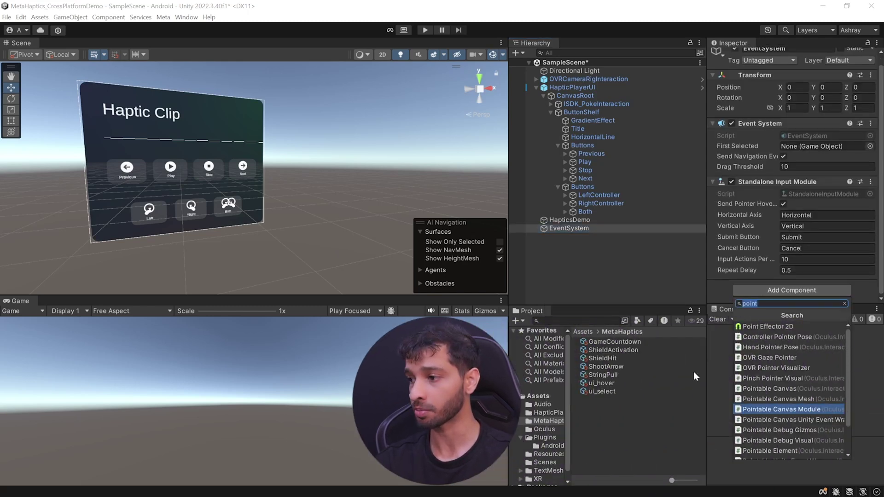
left_click(820, 411)
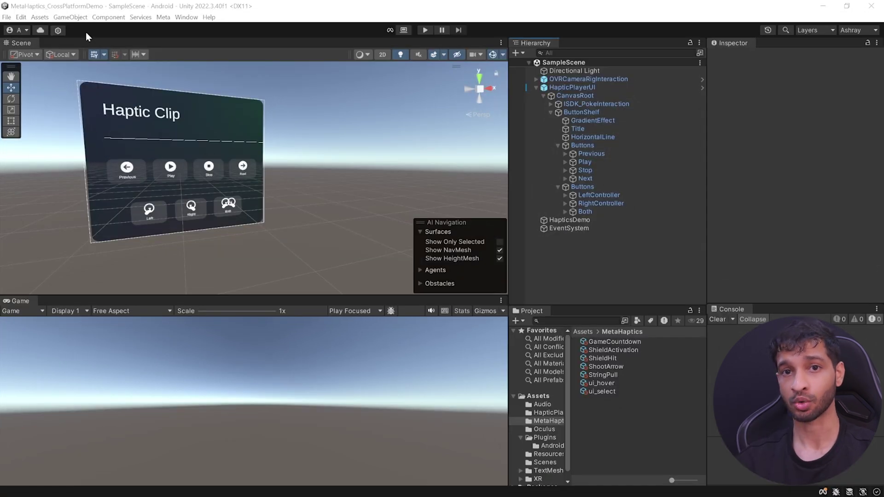
Step: Build and run the Android app as MetaHapticsDemo in a new Builds folder
left_click(8, 18)
left_click(36, 133)
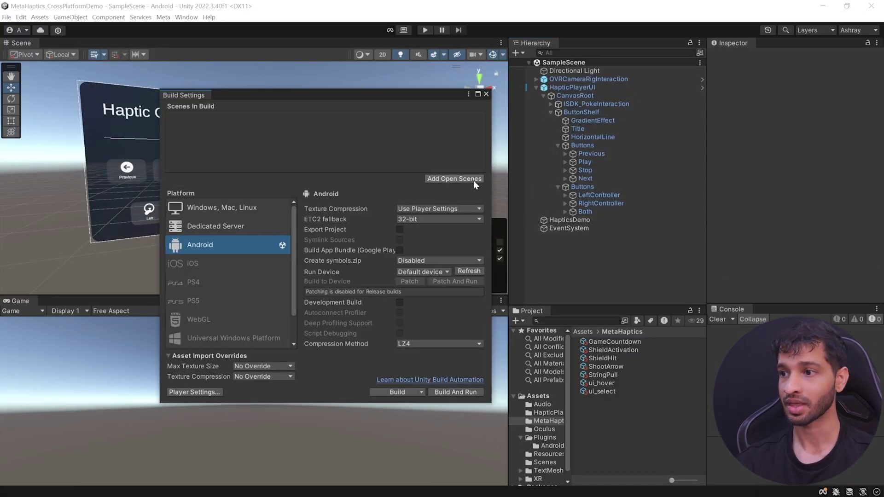
left_click(459, 393)
right_click(173, 212)
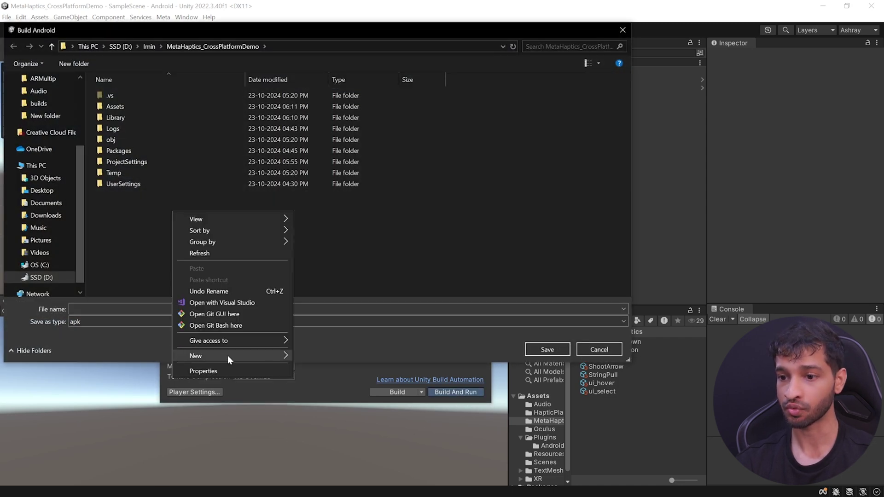
left_click(335, 356)
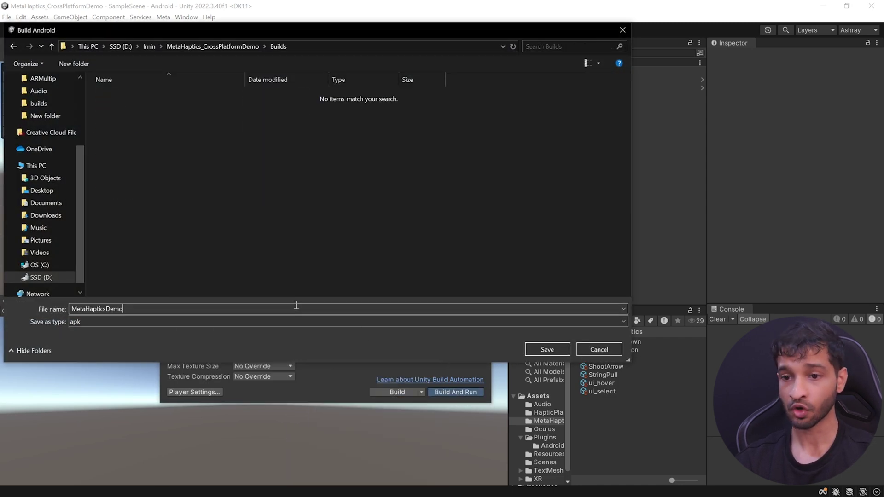
left_click(564, 356)
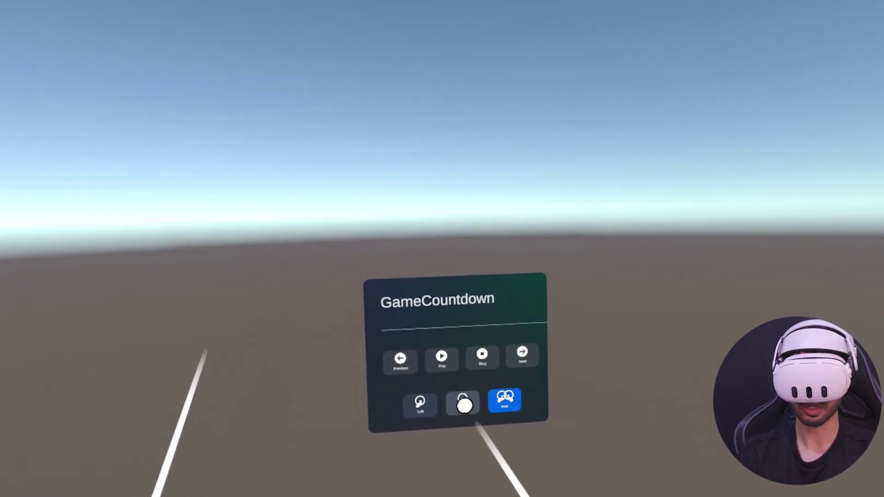
Step: In the headset, choose the Right controller and advance three clips toward ShieldActivation and StringPull
left_click(460, 404)
left_click(444, 392)
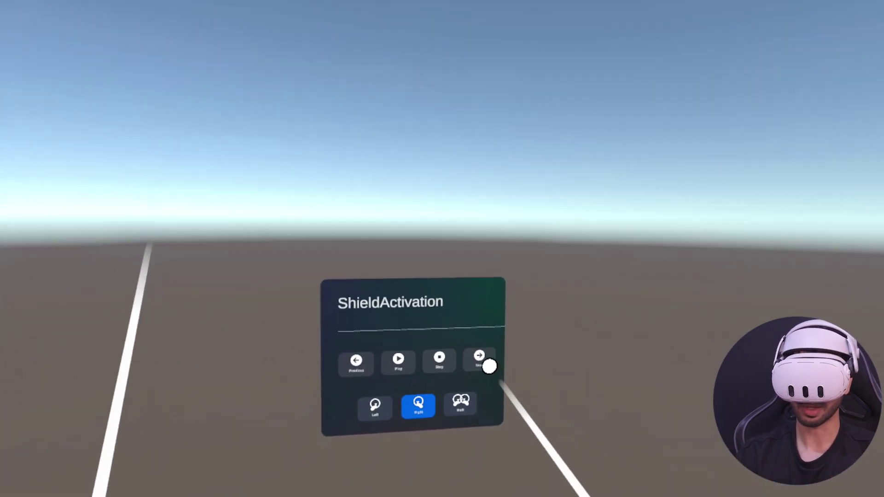
left_click(484, 361)
left_click(492, 342)
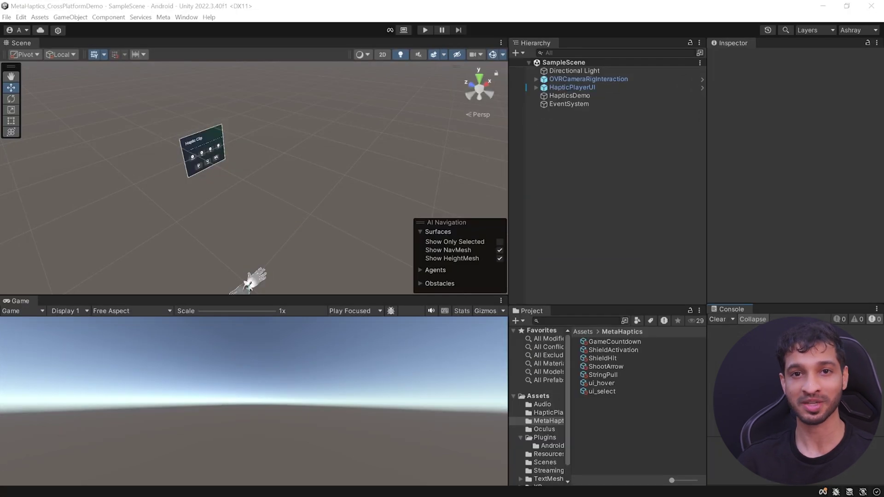
Step: Swap the Oculus XR Plugin for OpenXR Plugin from the Unity Registry, enabling the Meta XR feature set
left_click(186, 18)
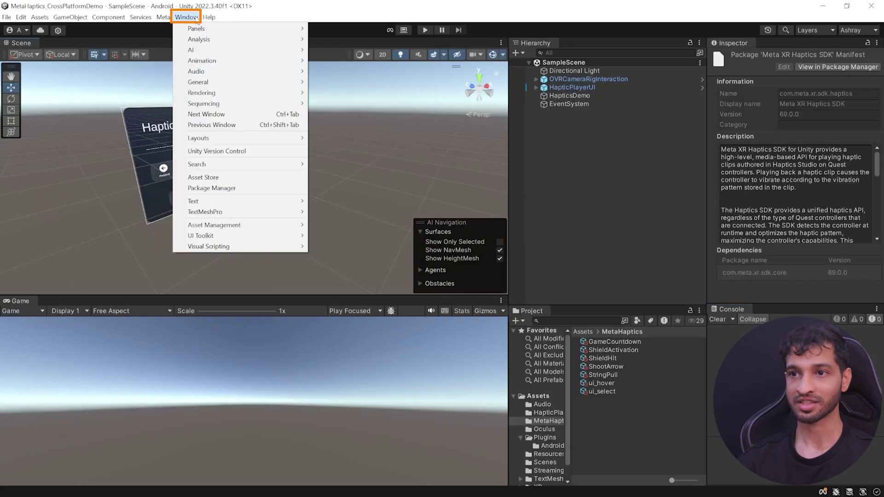
left_click(212, 189)
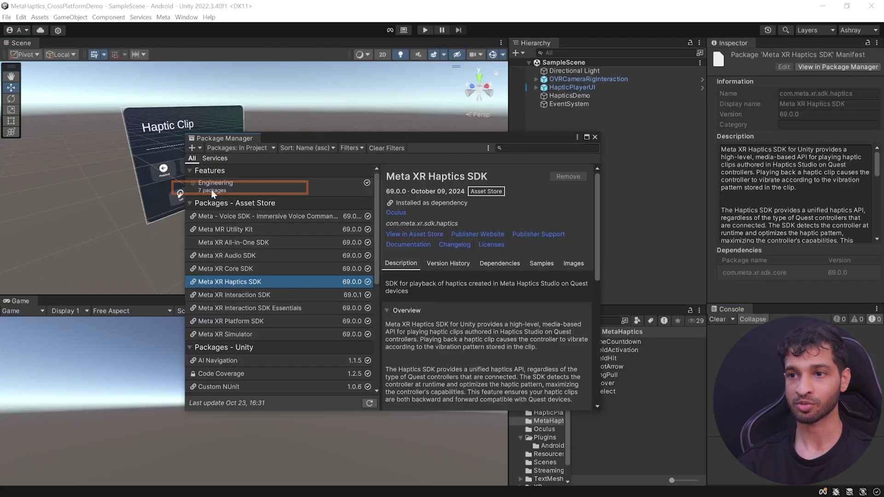
left_click(251, 148)
left_click(229, 158)
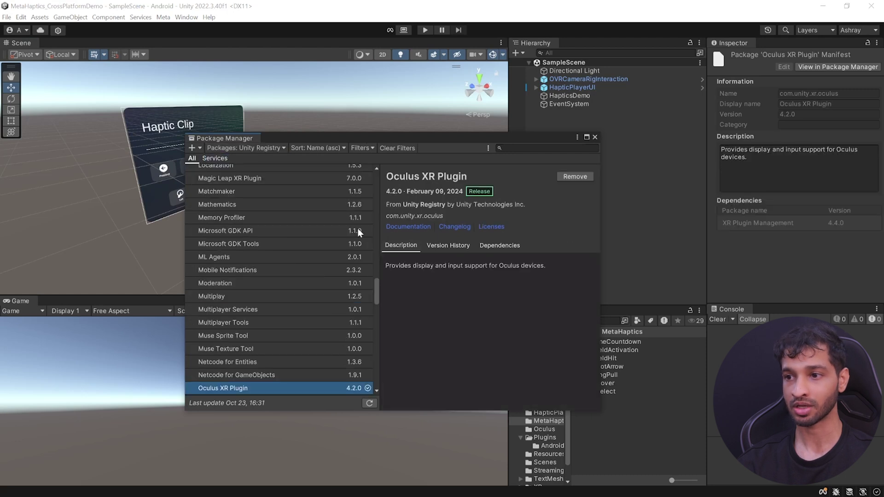
scroll(276, 284, "down", 3)
scroll(275, 276, "down", 2)
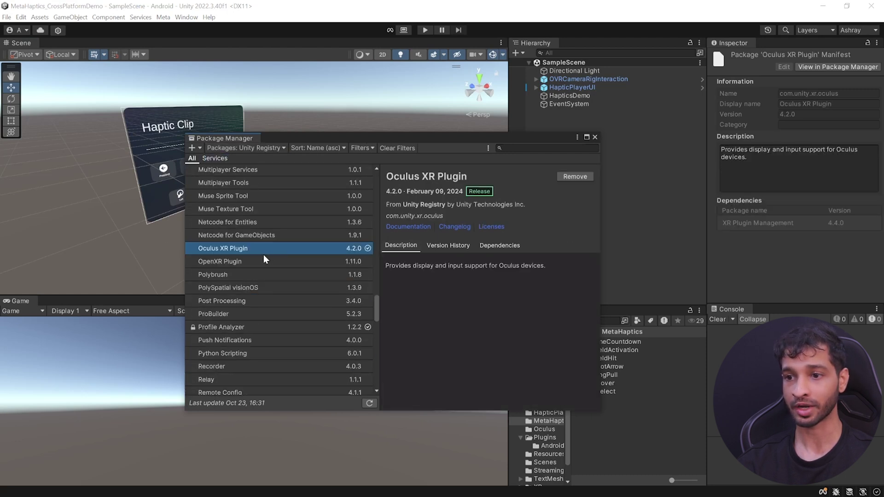
left_click(583, 179)
left_click(418, 291)
left_click(256, 301)
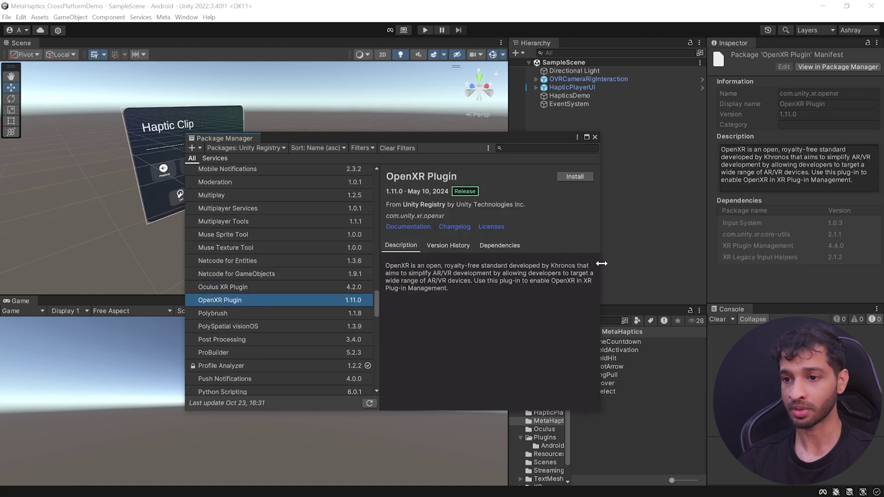
left_click(580, 179)
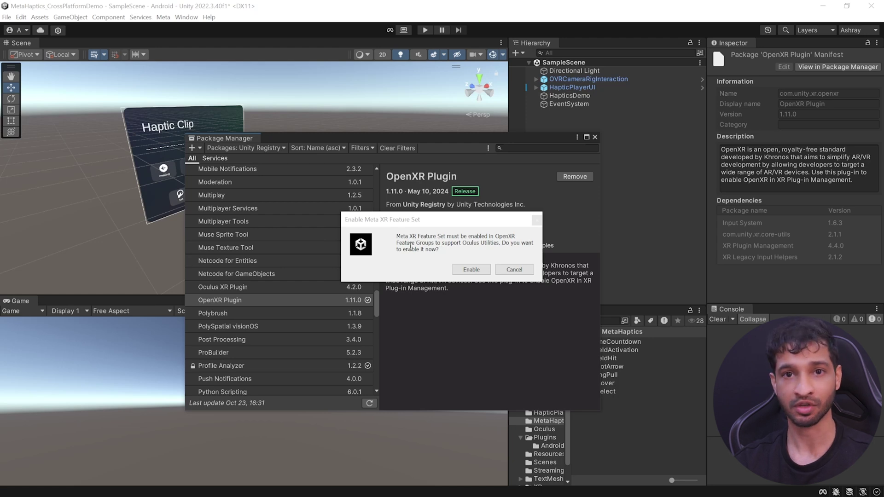
left_click(527, 270)
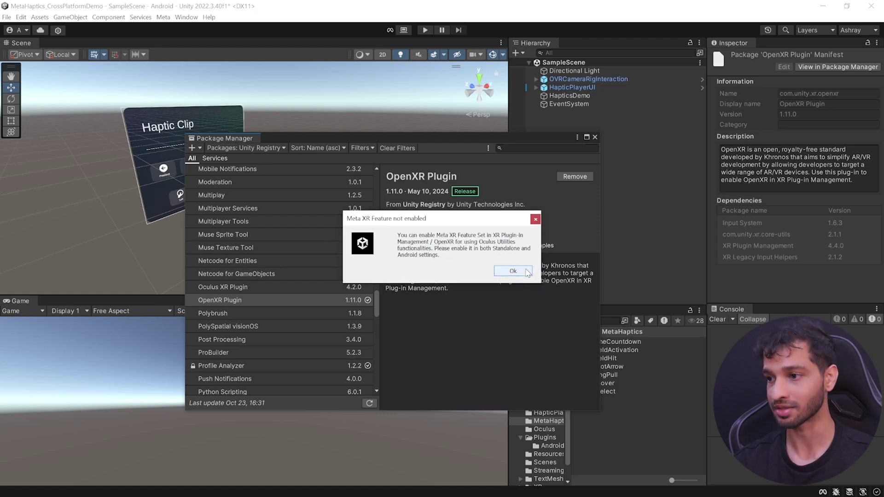
Step: Switch the build platform to Windows, Mac, Linux
left_click(594, 136)
left_click(7, 16)
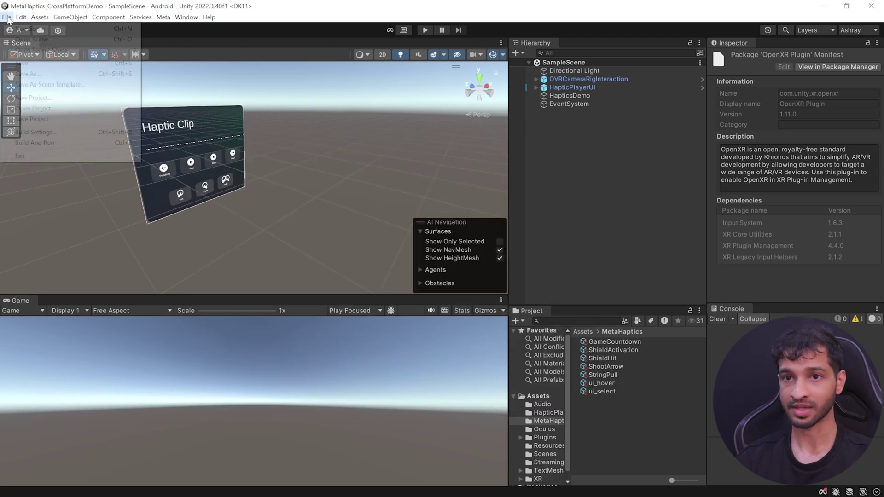
left_click(63, 131)
left_click(224, 213)
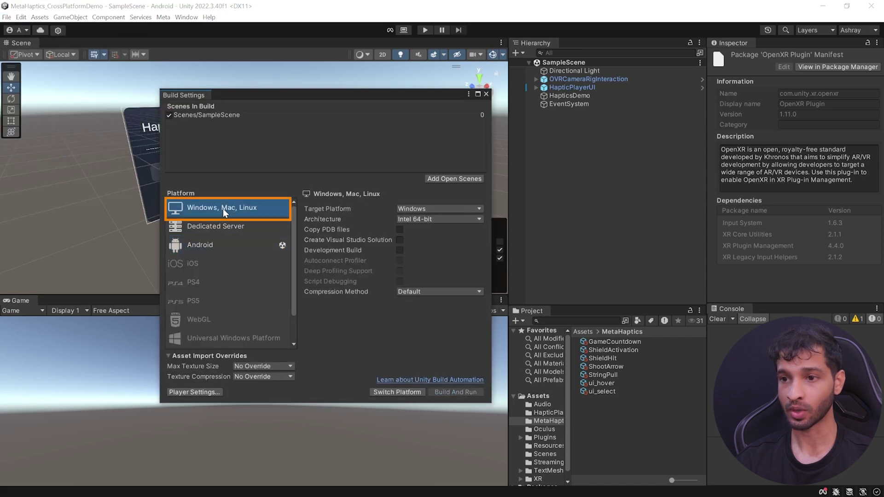
left_click(414, 392)
Step: Enable OpenXR as the plug-in provider in XR Plug-in Management
left_click(209, 393)
left_click(243, 326)
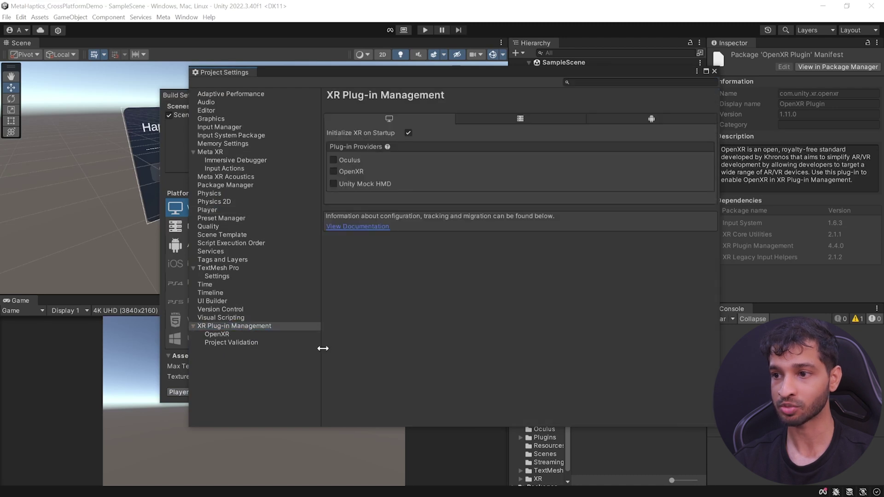
left_click(334, 172)
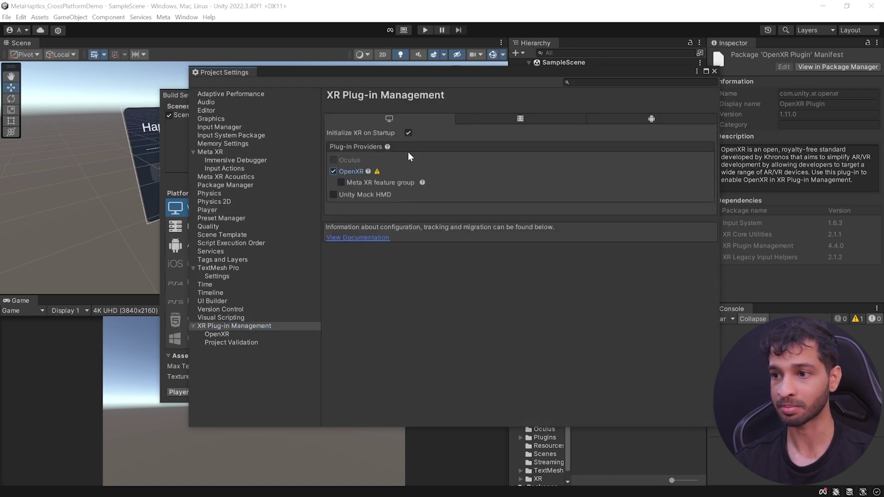
Step: In OpenXR settings, add Oculus Touch, Meta Quest Touch Pro, HTC Vive and Valve Index controller profiles
left_click(219, 335)
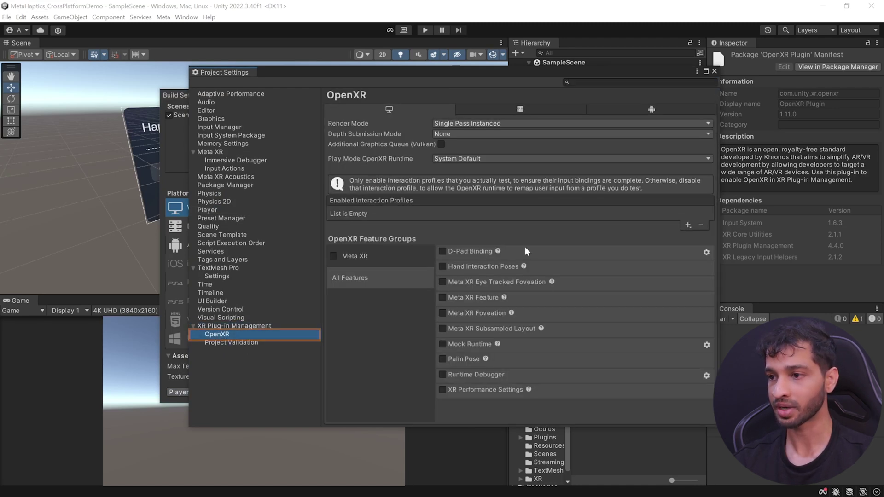
left_click(687, 226)
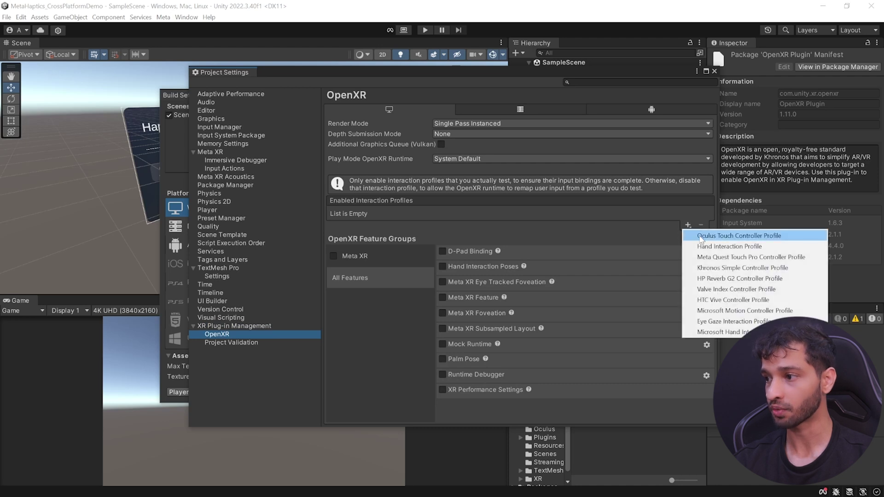
left_click(741, 238)
left_click(688, 227)
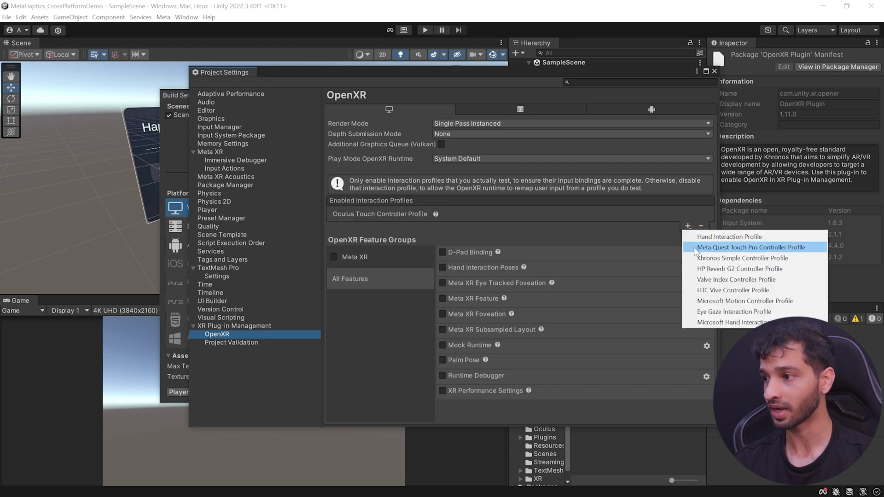
left_click(741, 248)
left_click(688, 239)
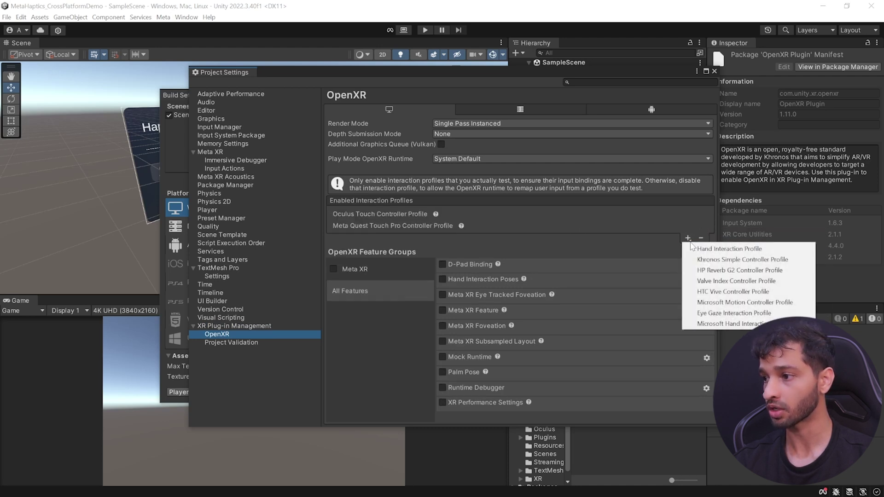
left_click(702, 293)
left_click(688, 250)
left_click(706, 298)
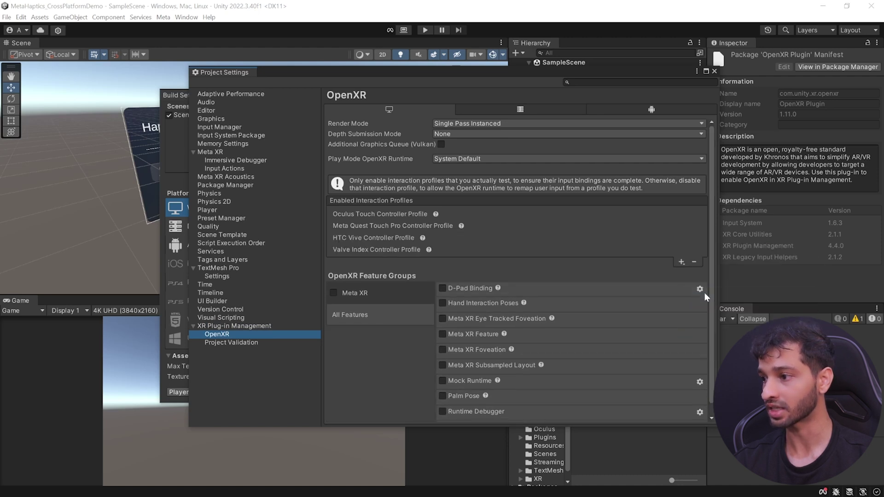
Step: Open Project Validation under XR Plug-in Management to review its checks
left_click(233, 343)
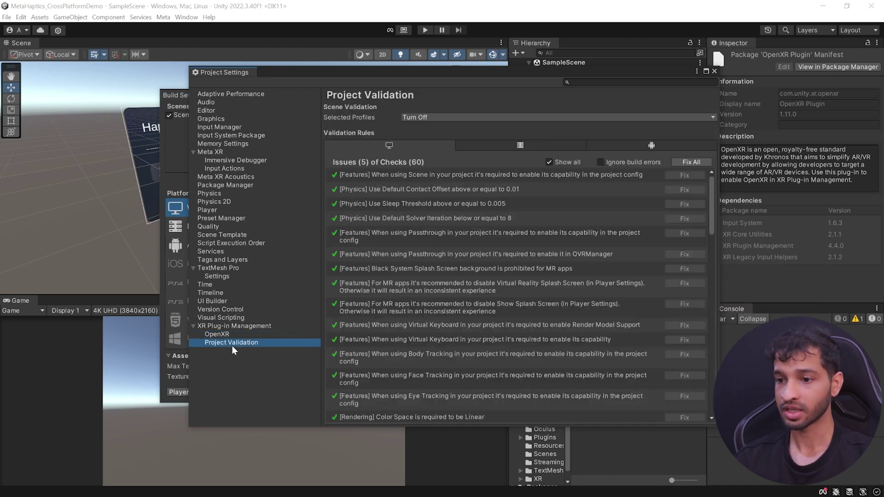
scroll(379, 194, "down", 2)
scroll(379, 195, "down", 2)
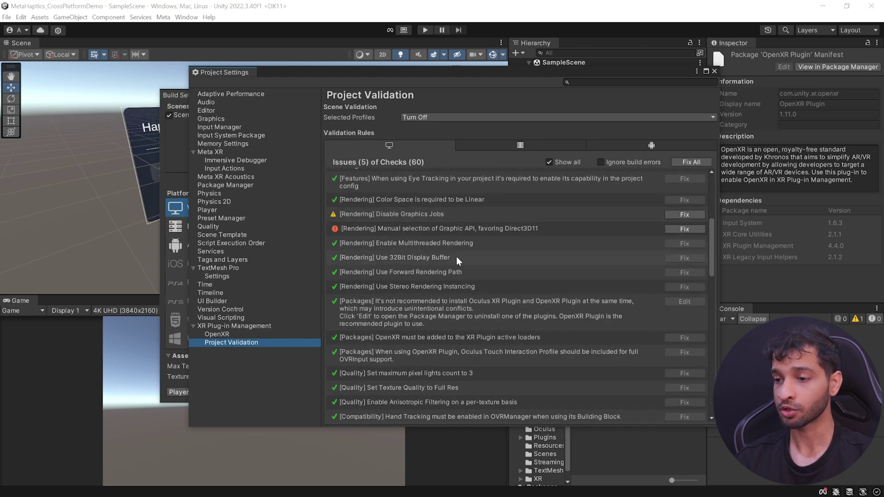
scroll(379, 195, "down", 1)
scroll(487, 241, "down", 3)
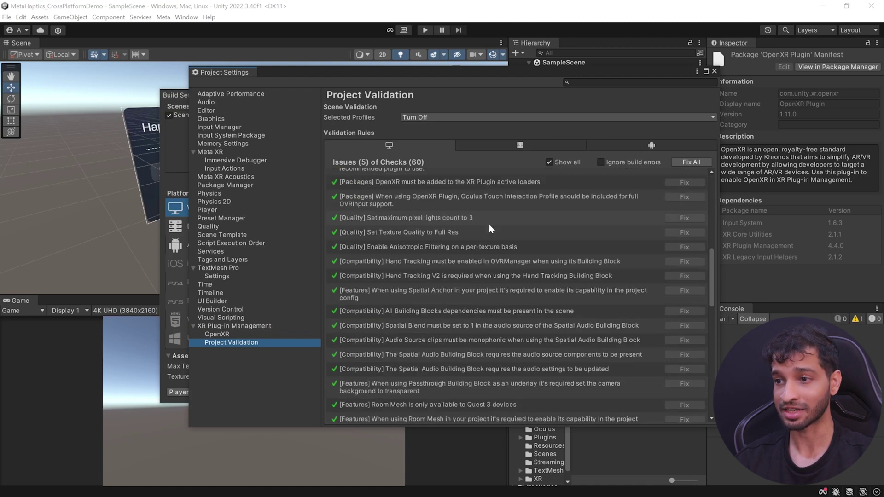
scroll(487, 240, "down", 1)
scroll(487, 240, "down", 3)
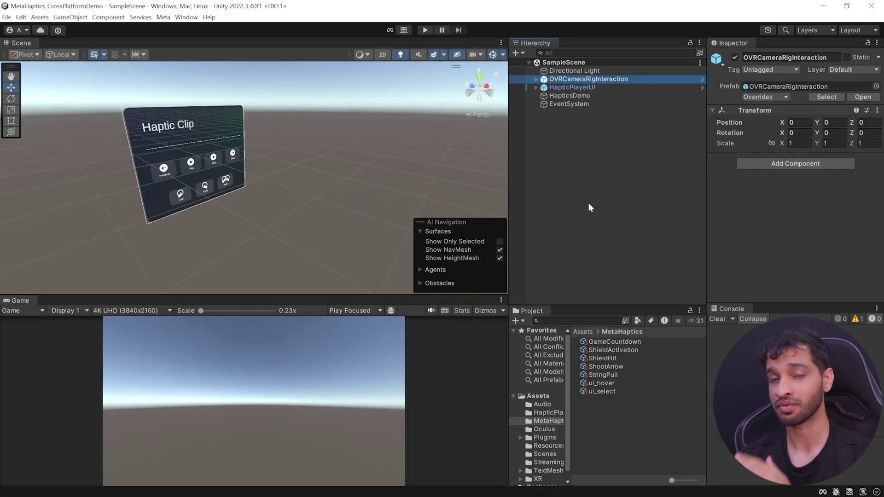
Step: Delete OVRCameraRigInteraction and add a UnityXR Interaction Rig via Interaction SDK
left_click(619, 171)
left_click(577, 78)
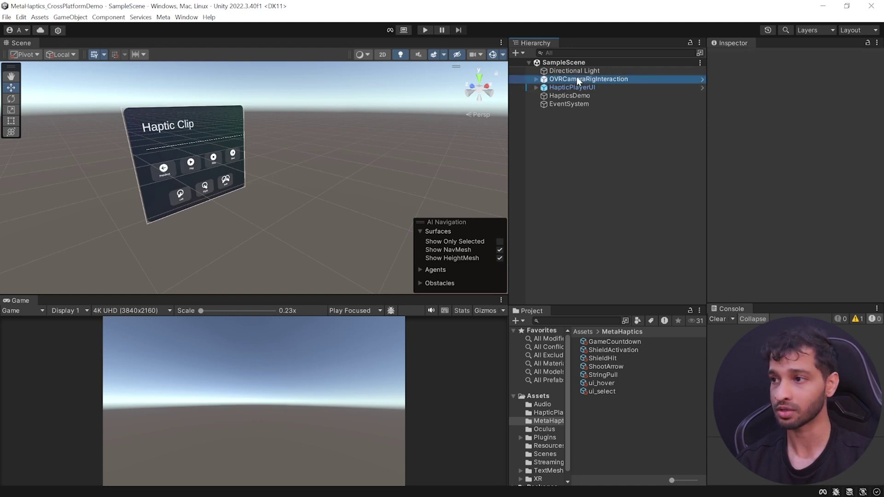
key("Delete")
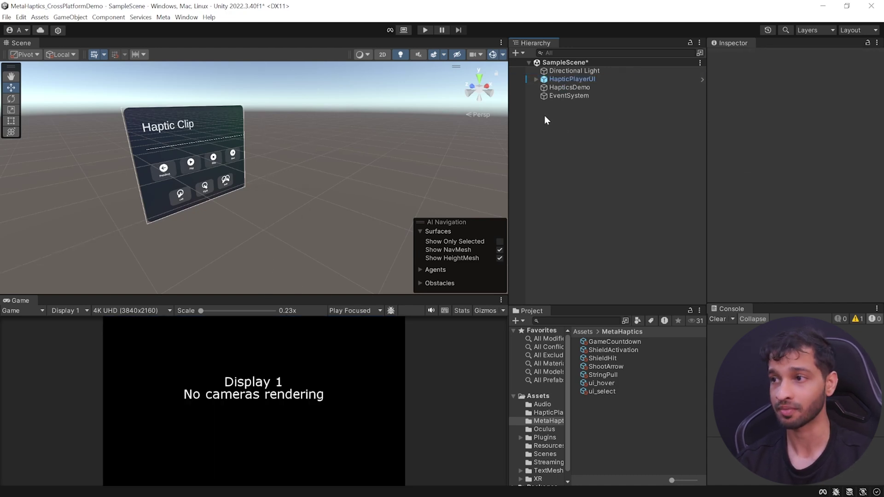
right_click(539, 120)
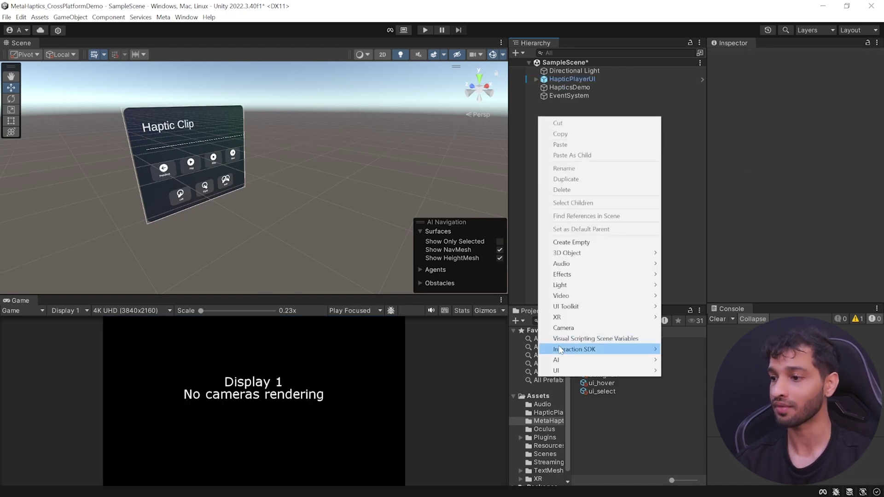
mouse_move(574, 348)
left_click(736, 363)
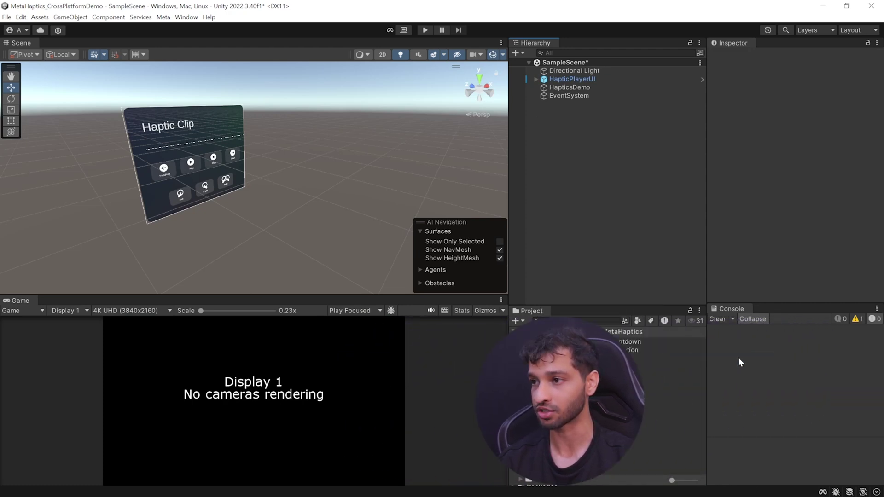